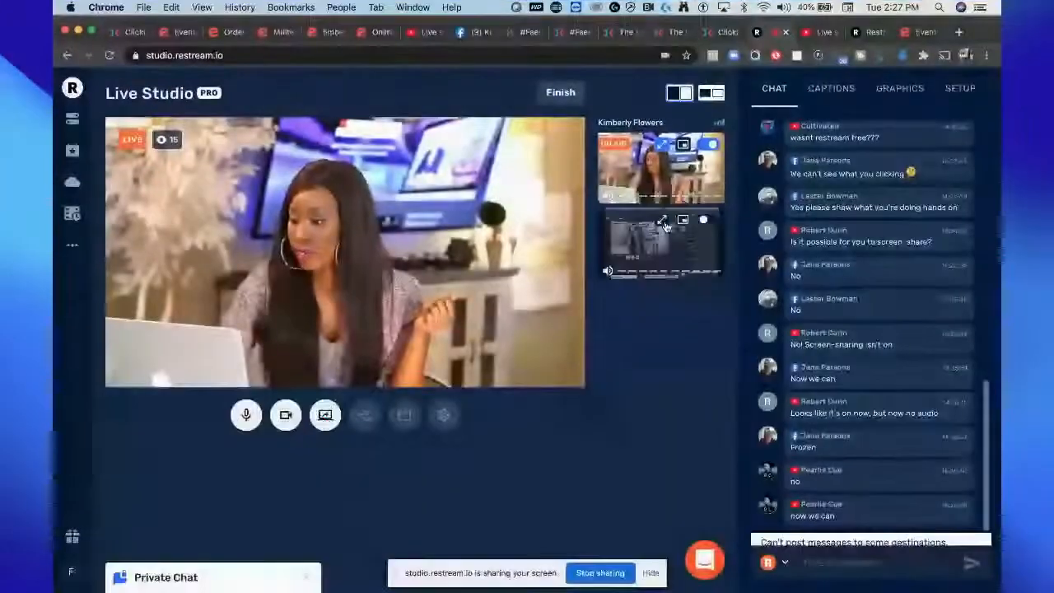
Step: Put the shared screen full size on the live stream, and start a new event on the Eventbrite site
click(663, 224)
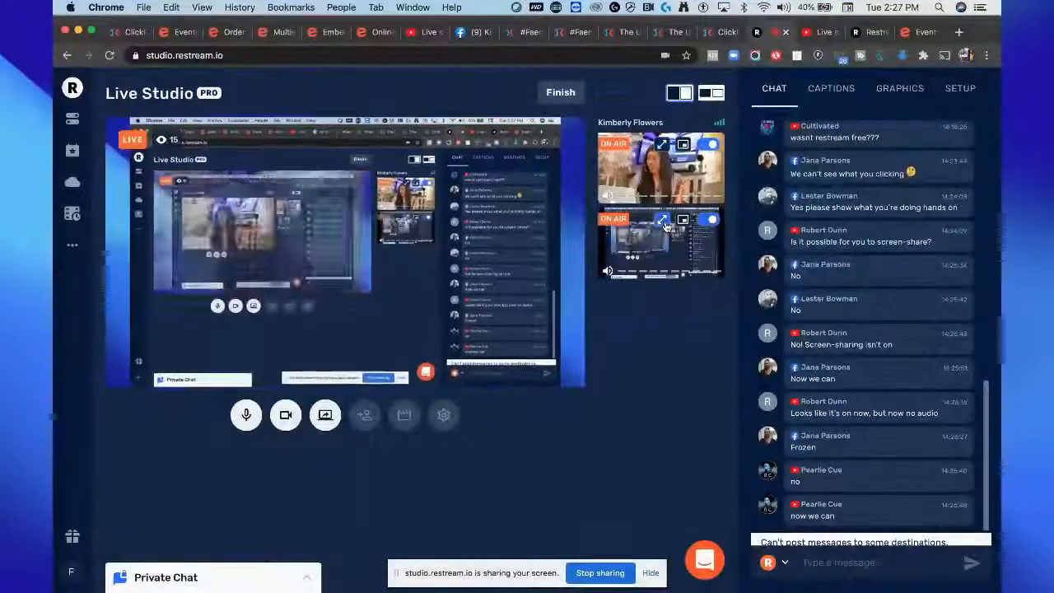
click(870, 32)
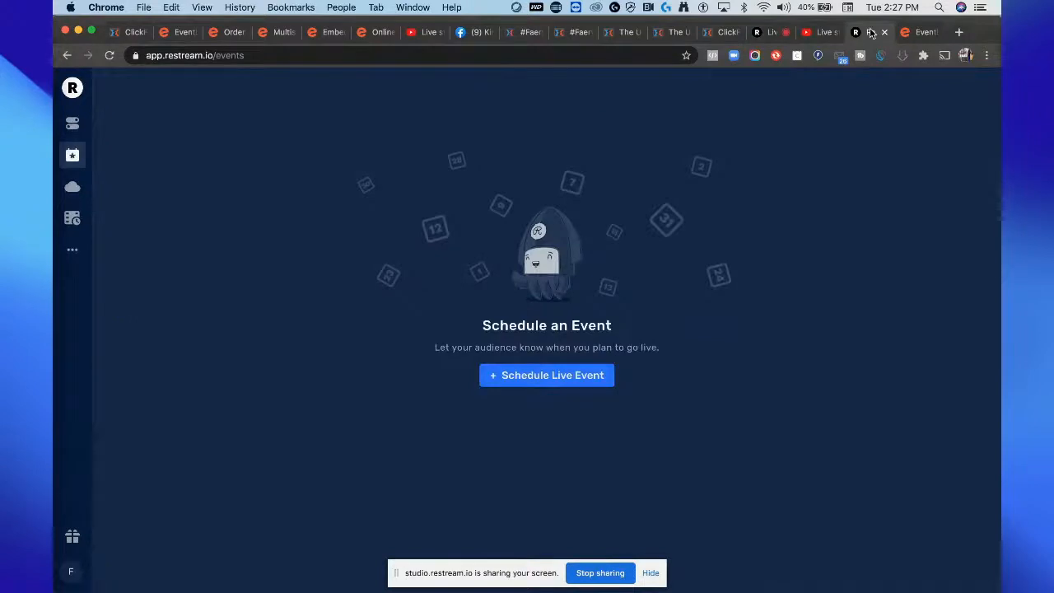
click(920, 32)
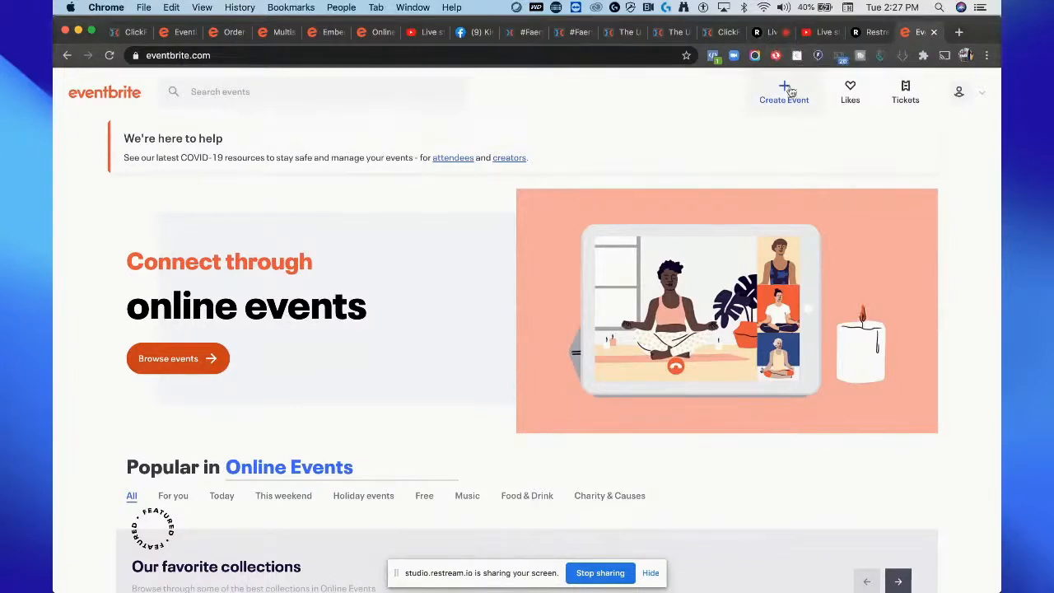
scroll(457, 237, down, 15)
scroll(458, 237, up, 20)
click(780, 96)
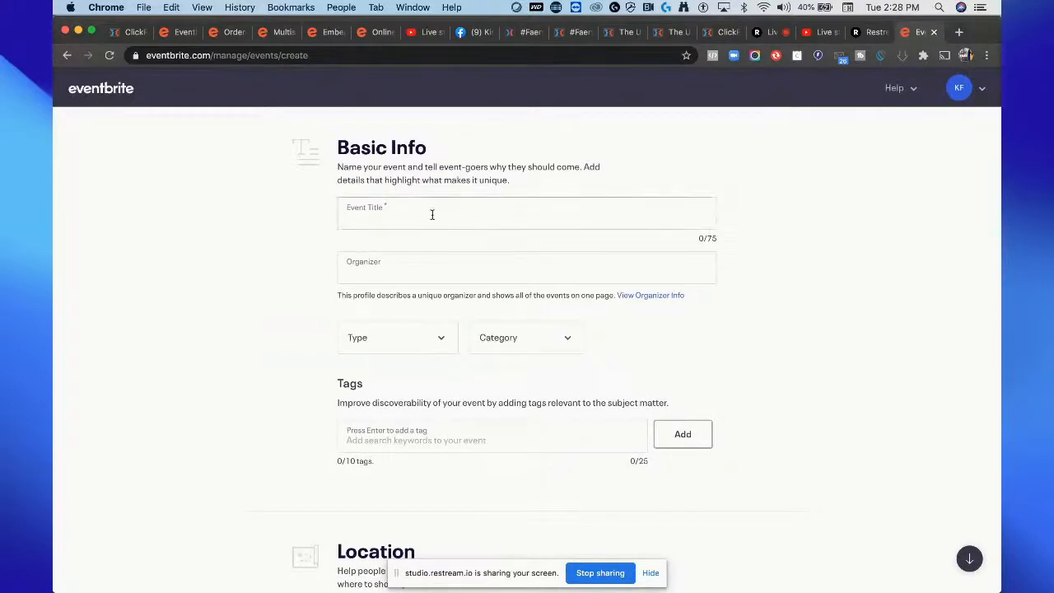
Step: Title the event "test event" and enter "restream studio" as the organizer
click(432, 214)
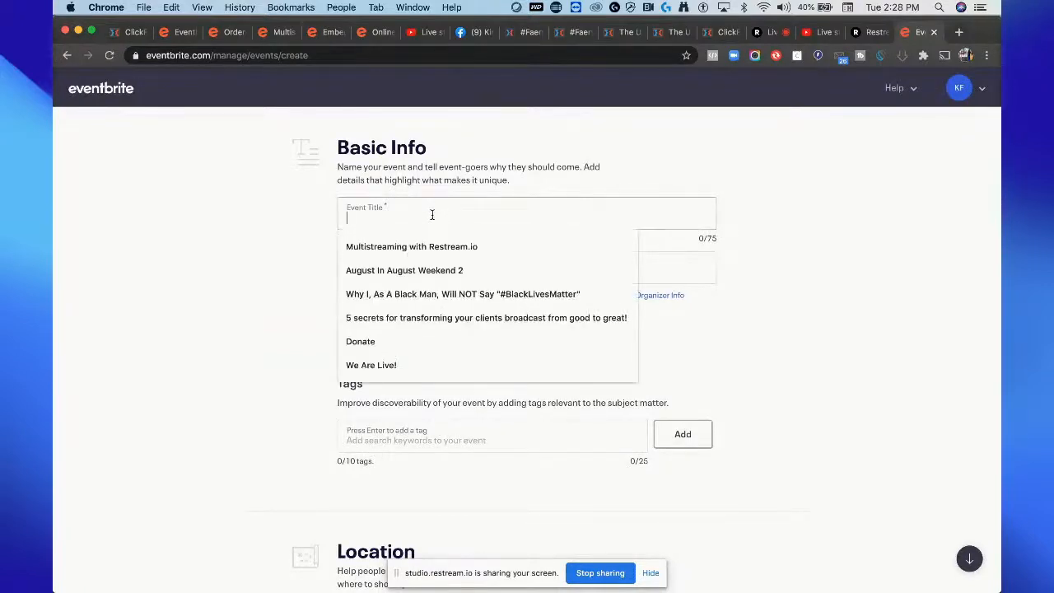
text(jj)
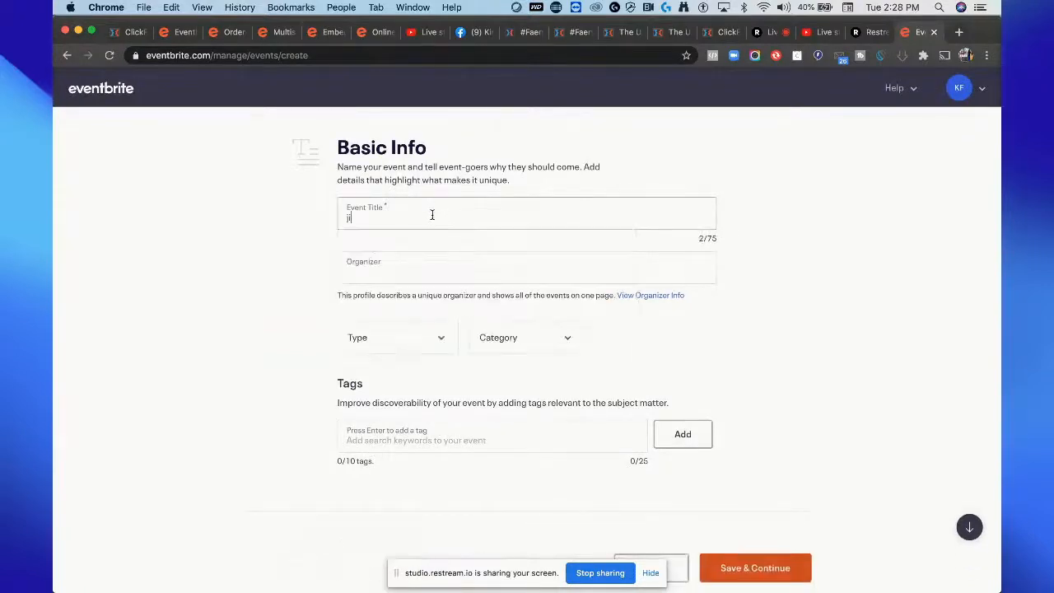
key(BackSpace)
key(BackSpace)
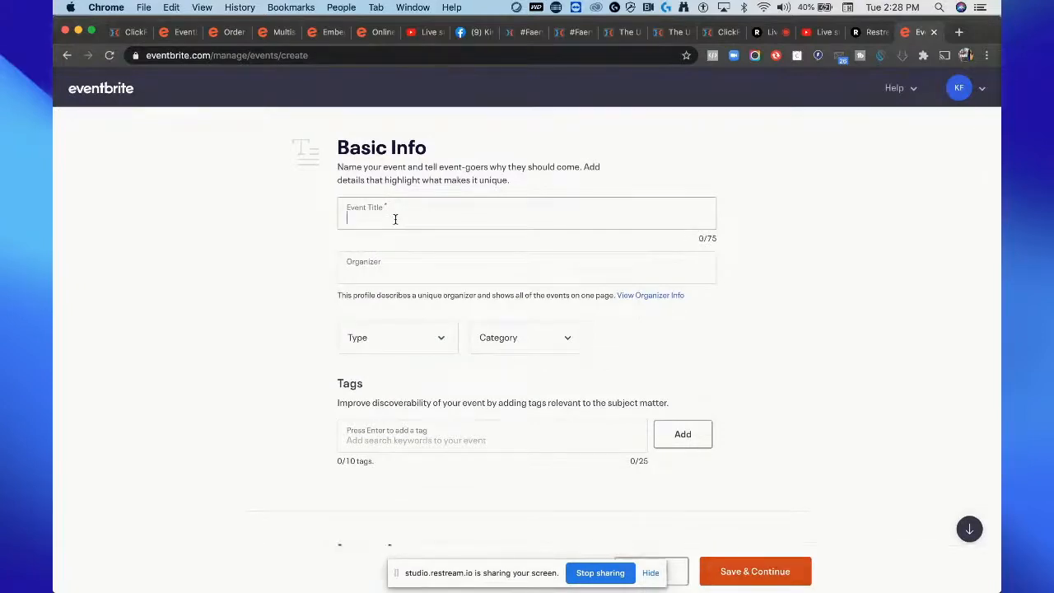
text(test event)
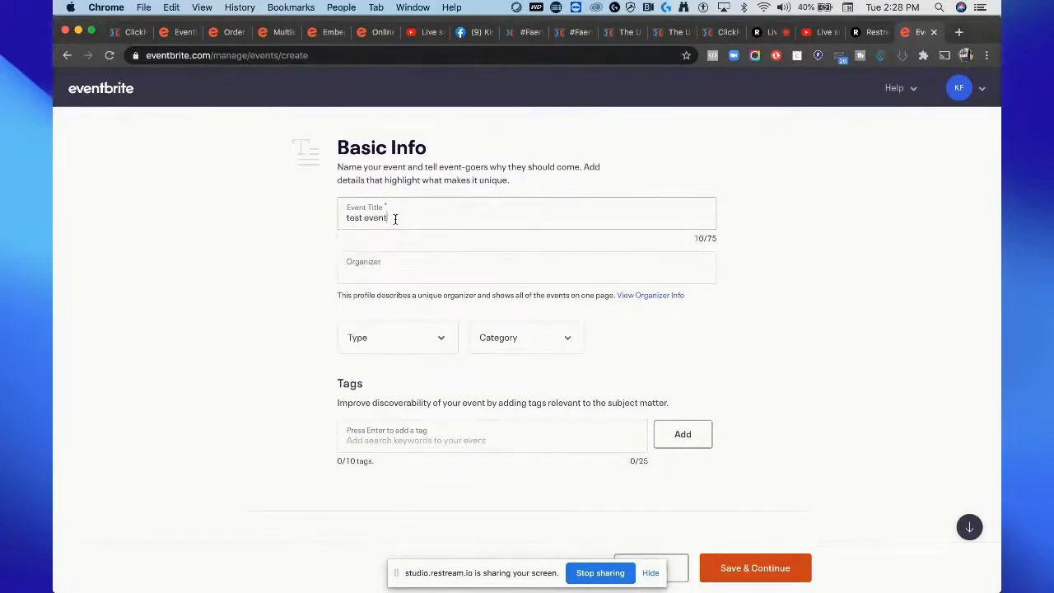
click(379, 271)
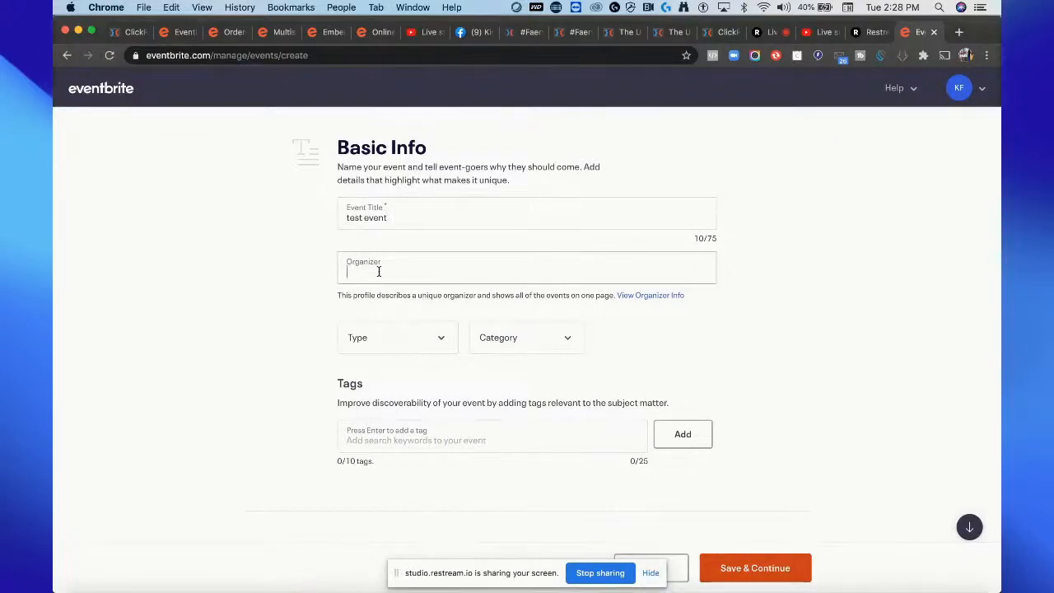
text(restream)
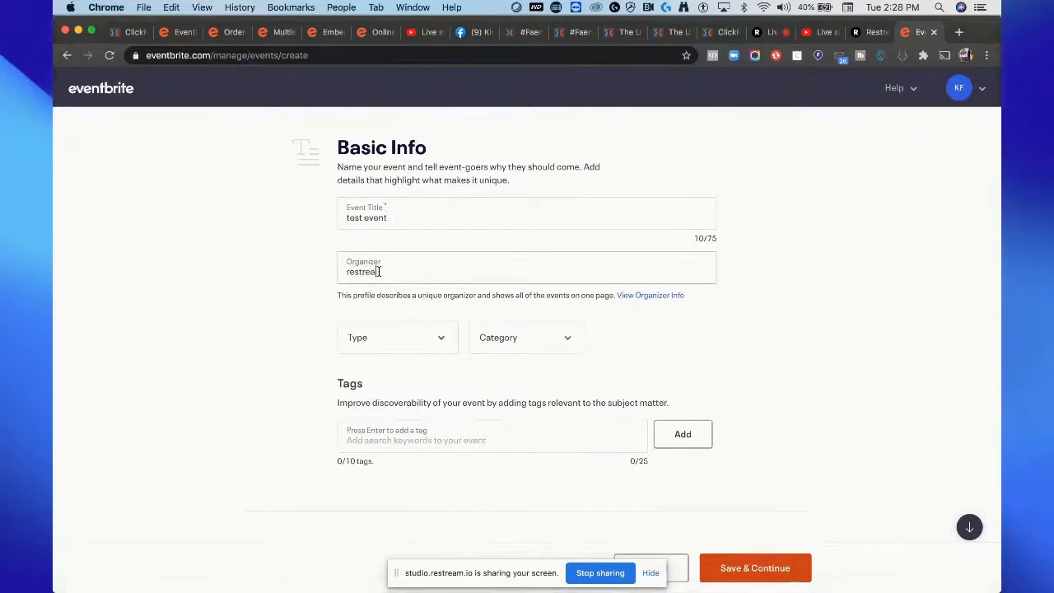
text( studio)
Step: Set the event type to Seminar or Talk
click(451, 347)
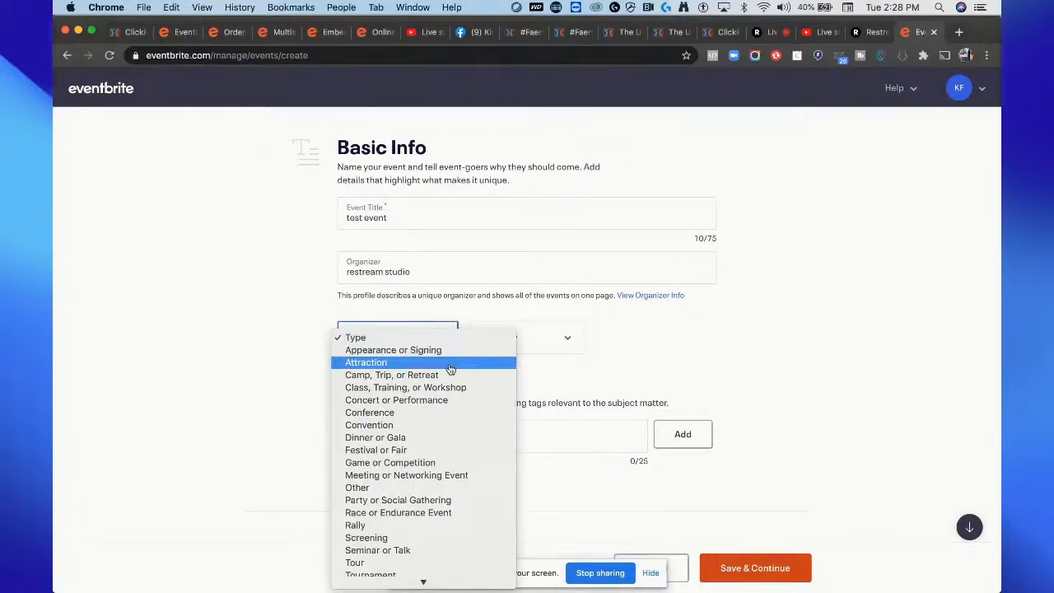
scroll(452, 461, down, 1)
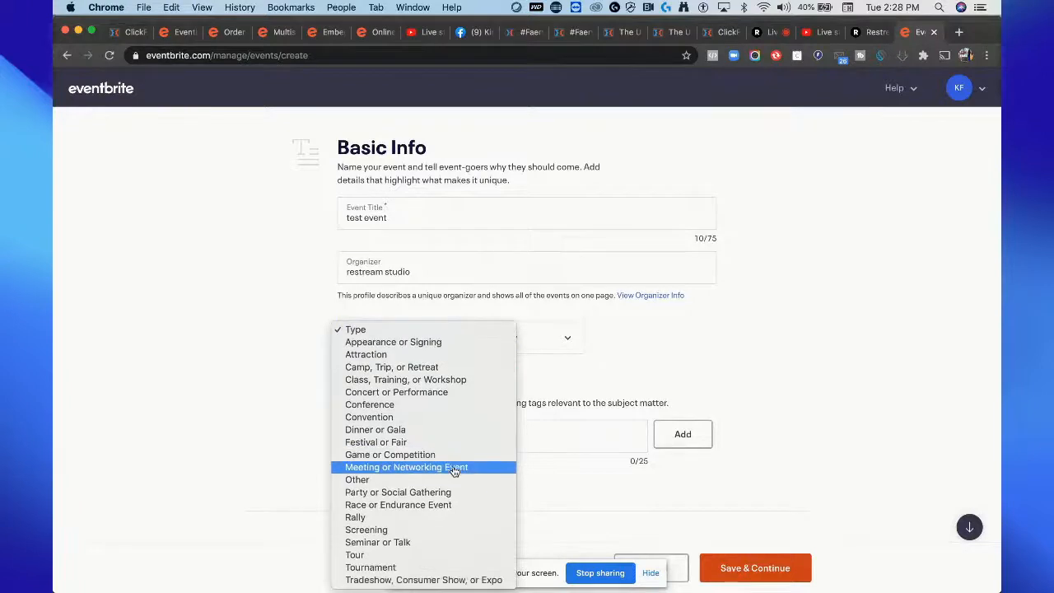
click(453, 467)
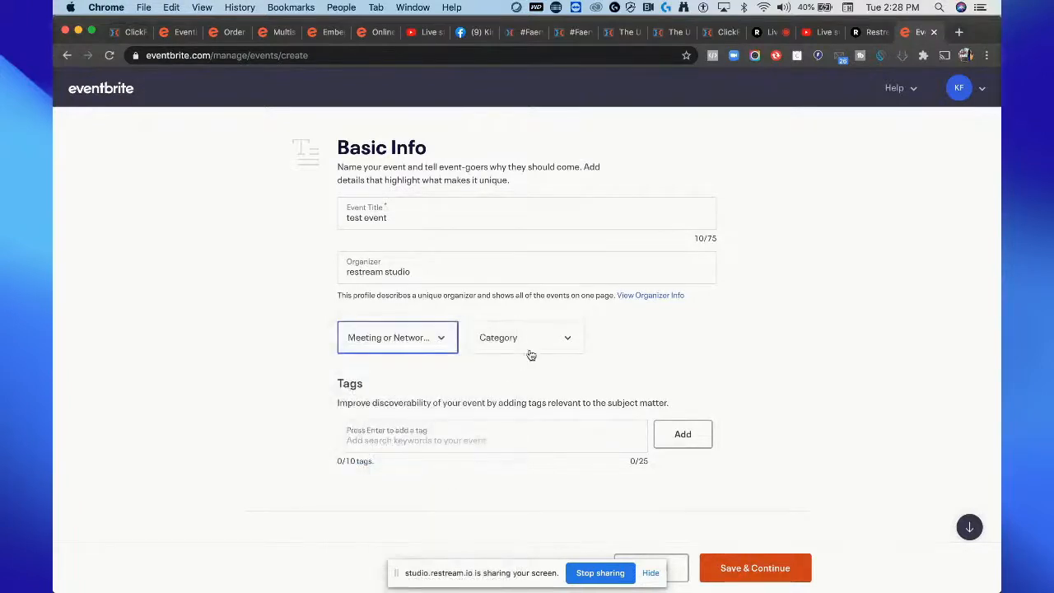
click(444, 334)
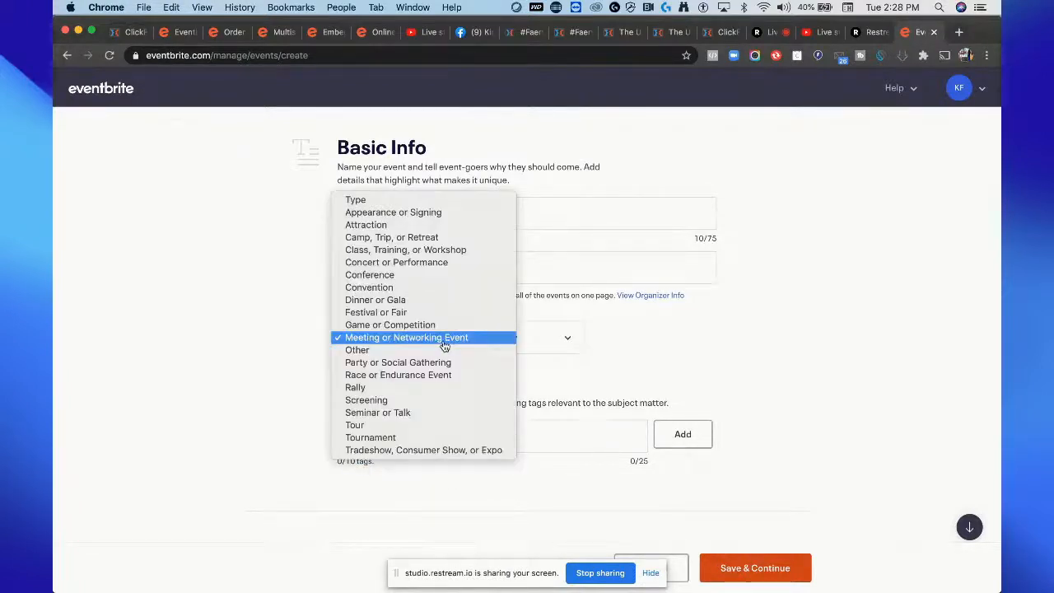
click(435, 412)
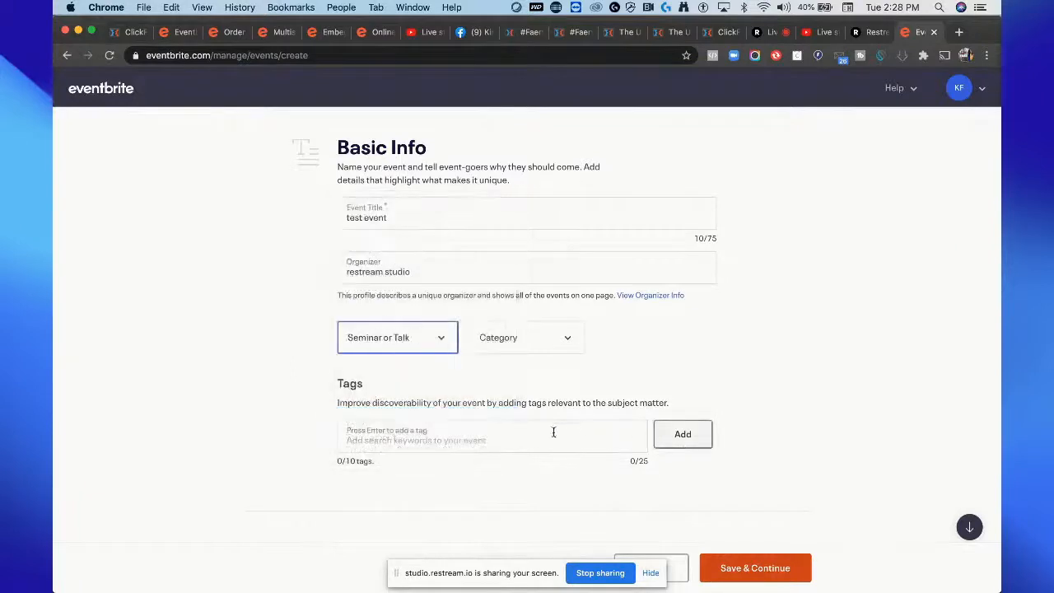
Step: Try to add the tag "restream events summit" to the event and save the basic info
click(581, 432)
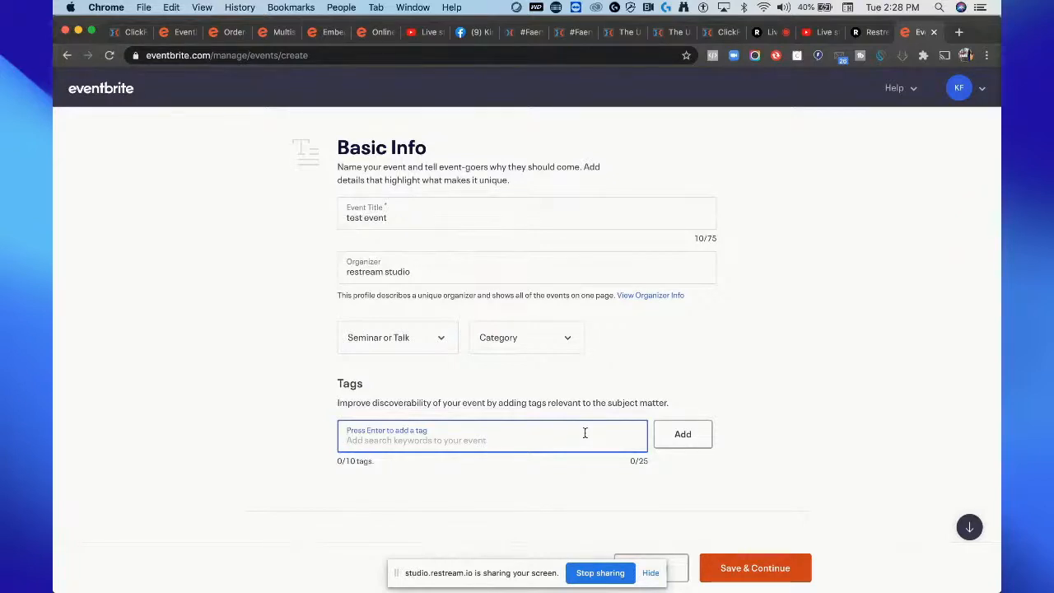
text(re)
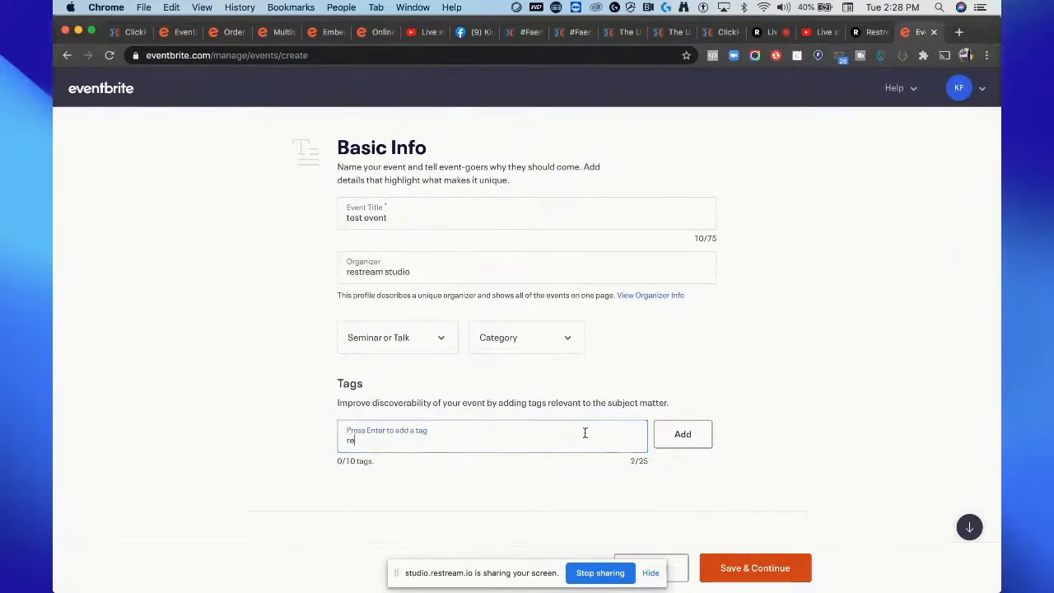
text(stream events, )
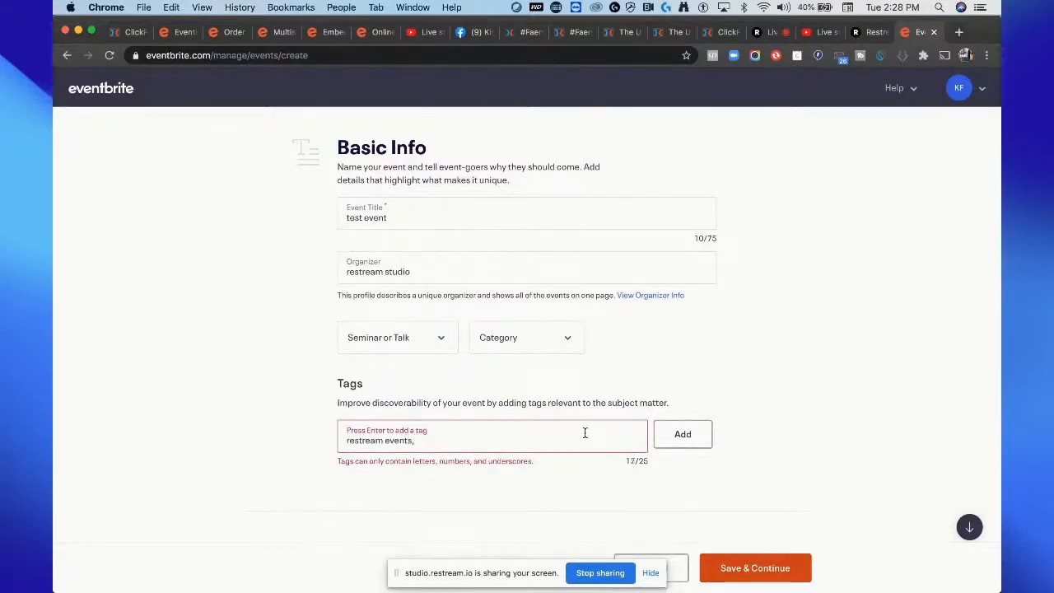
text(summit)
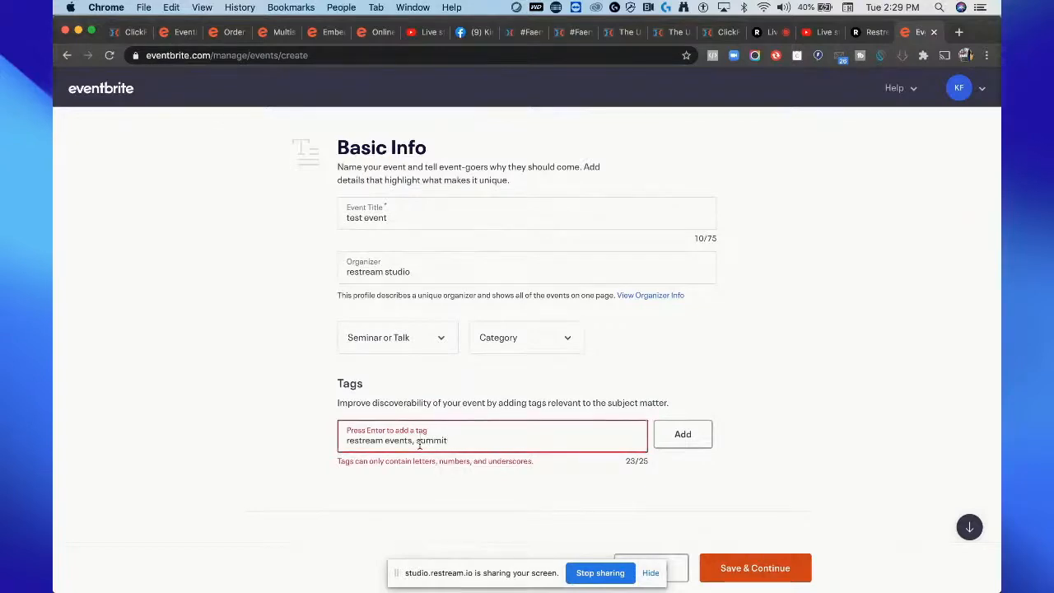
click(414, 442)
key(BackSpace)
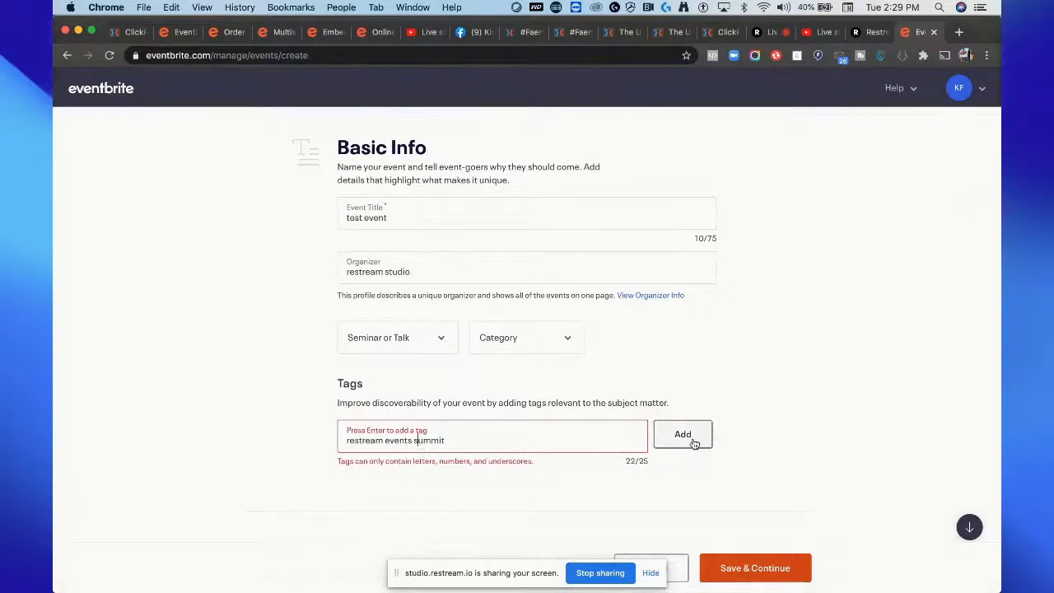
click(762, 579)
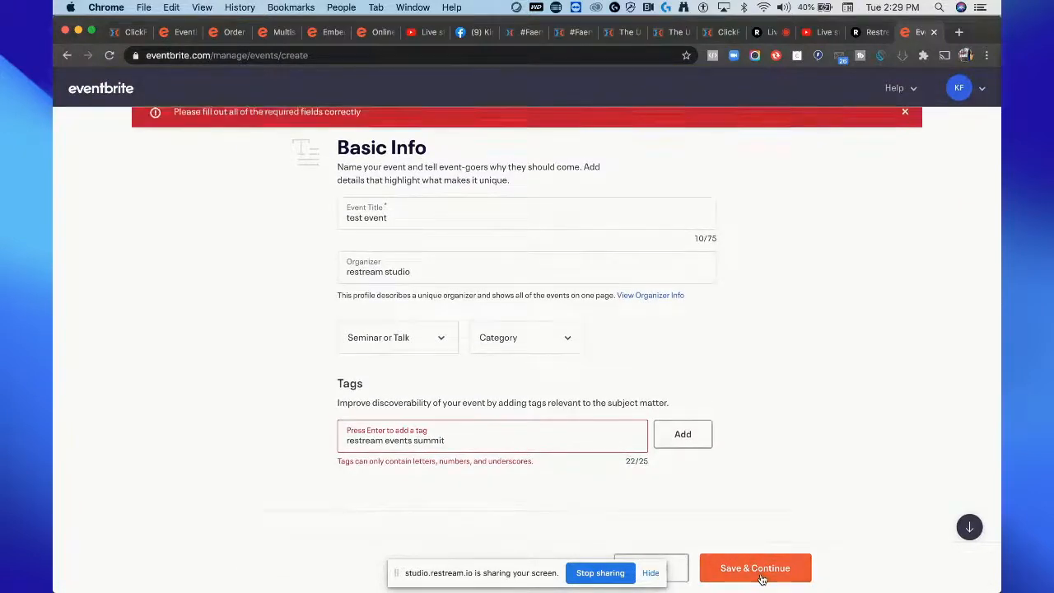
click(685, 434)
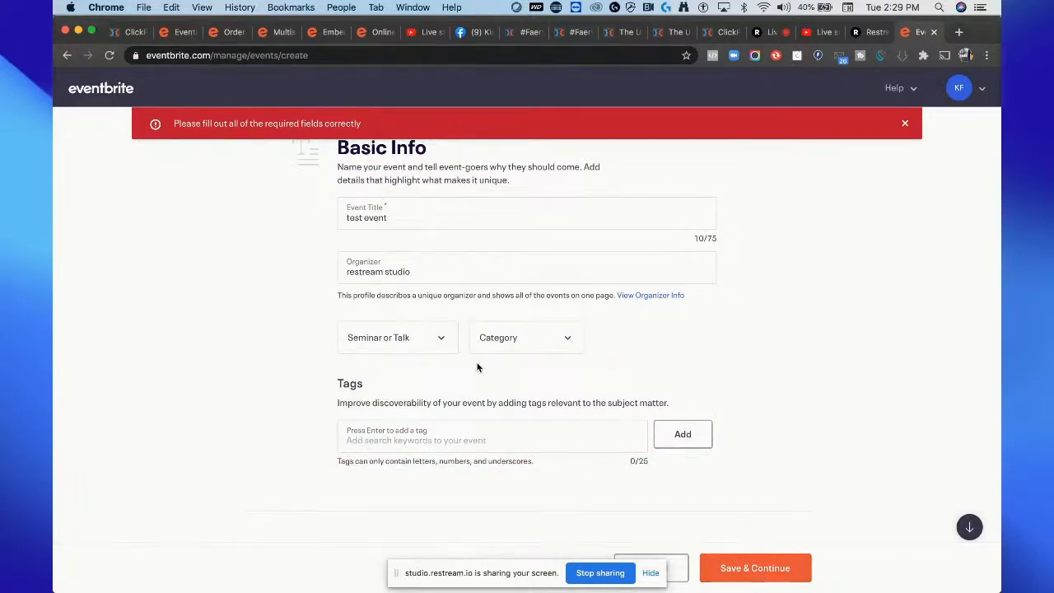
Step: Set the event's location to Online event instead of a venue
click(407, 219)
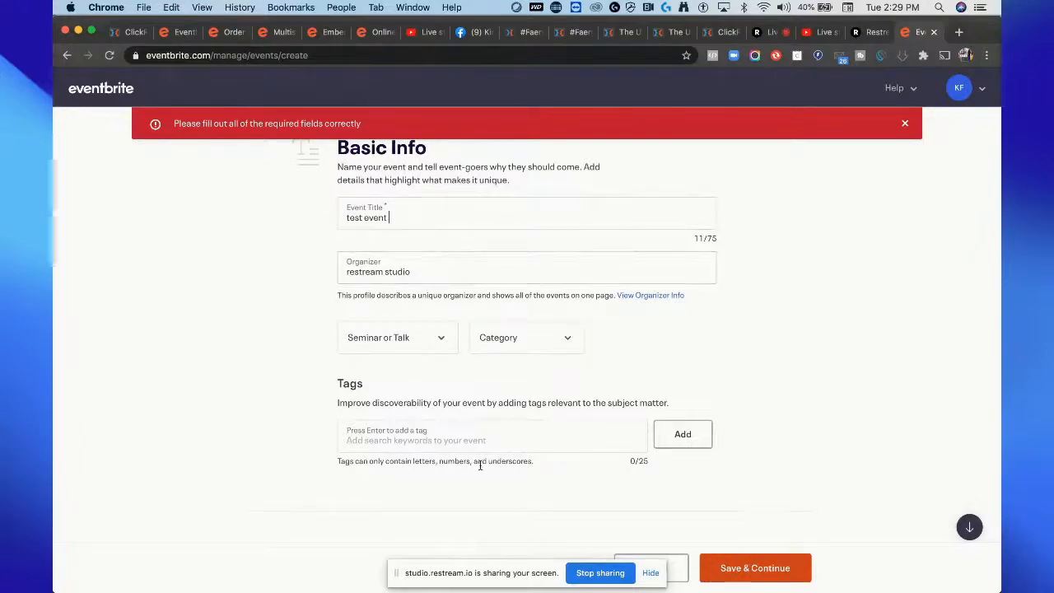
scroll(477, 461, down, 10)
scroll(482, 470, up, 2)
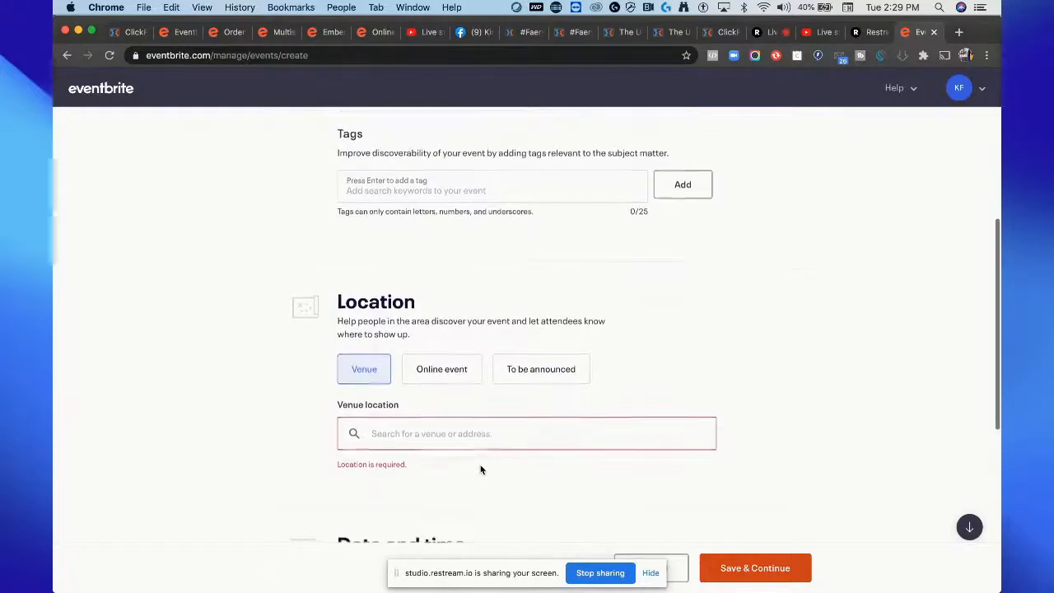
scroll(481, 469, up, 2)
scroll(482, 469, down, 3)
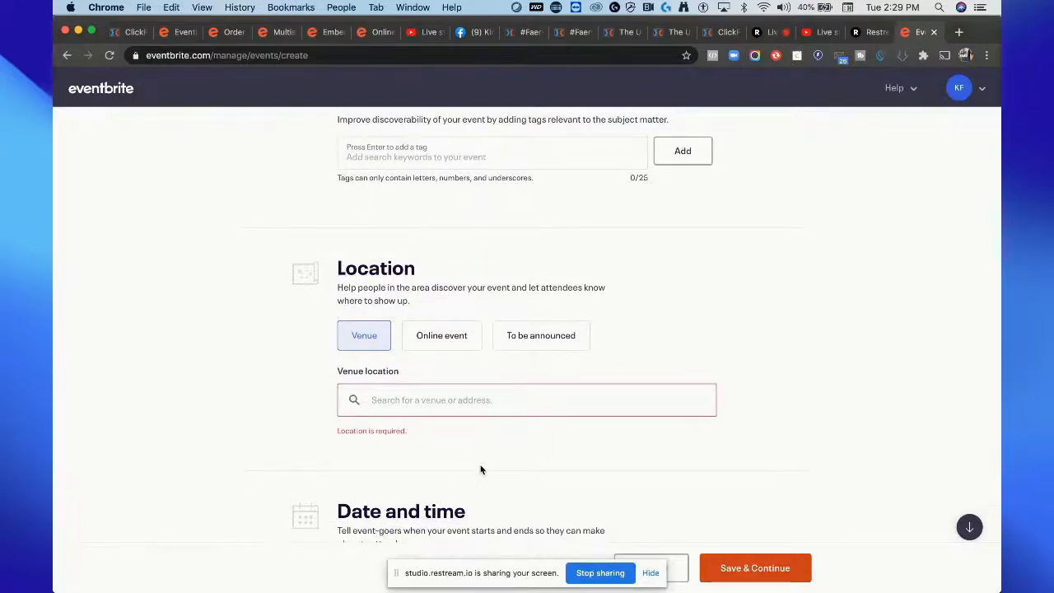
click(446, 345)
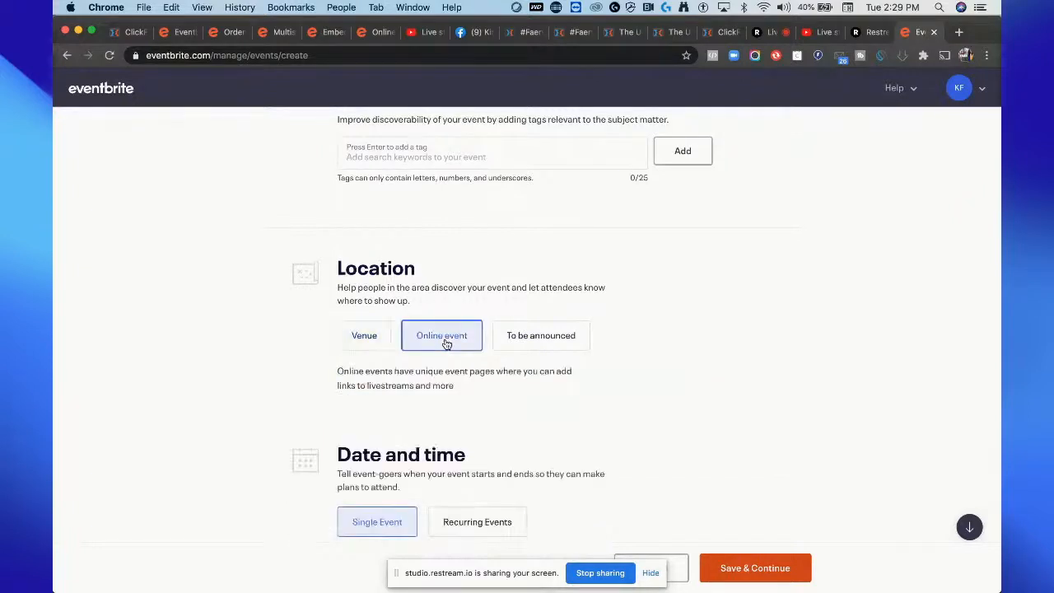
Step: Schedule the single event to start on 01/04/2021 at 2:30 PM
scroll(634, 432, down, 5)
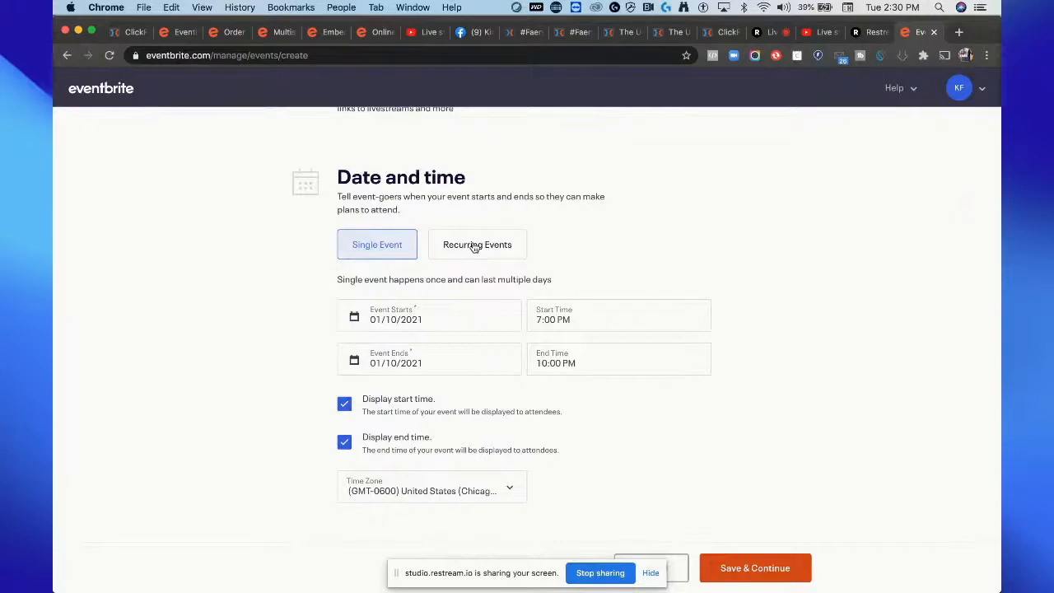
click(439, 320)
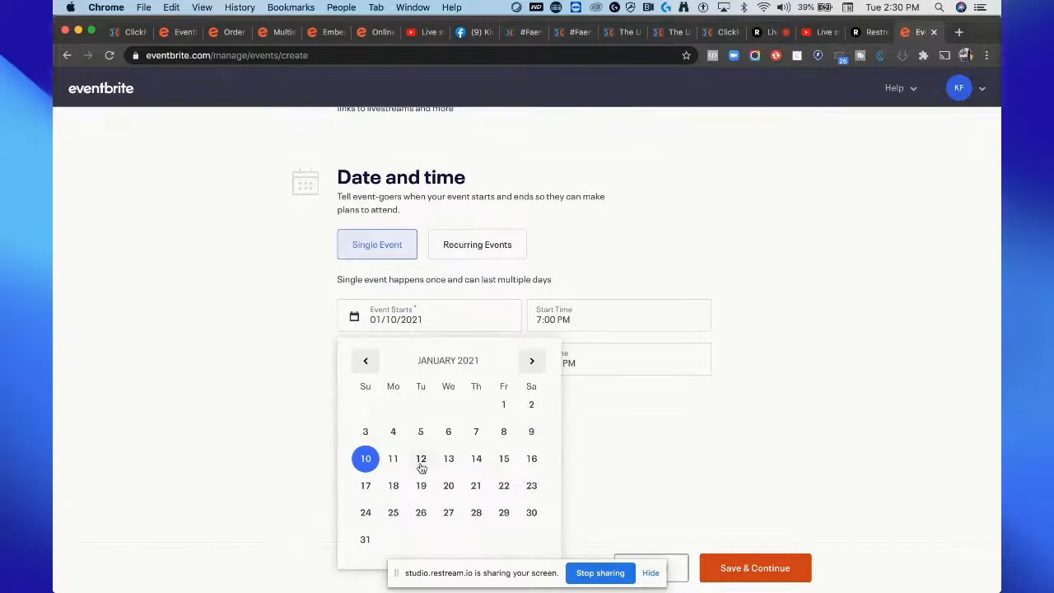
click(395, 432)
click(617, 320)
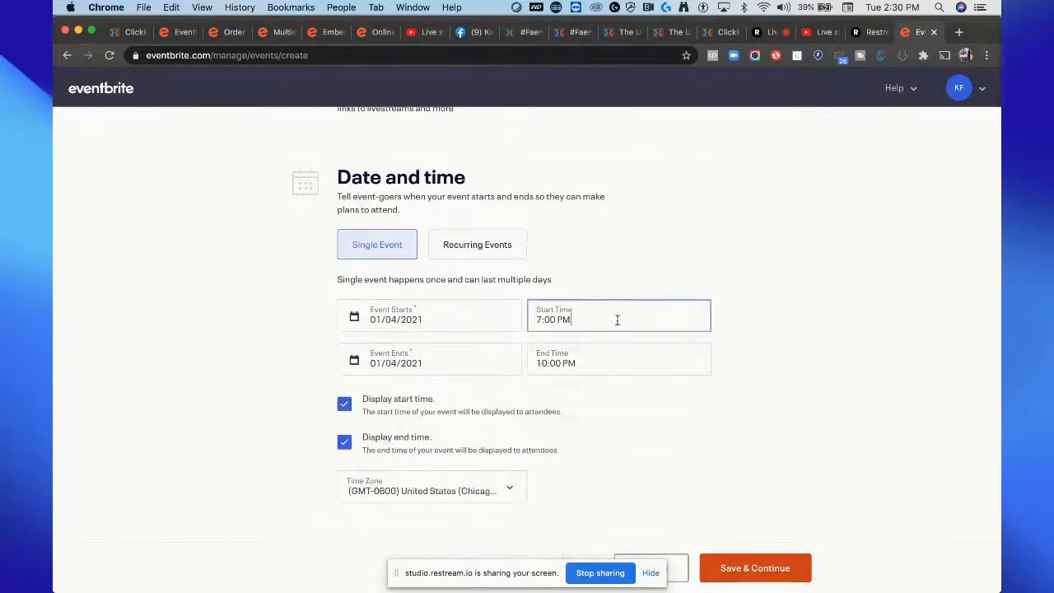
scroll(605, 421, down, 3)
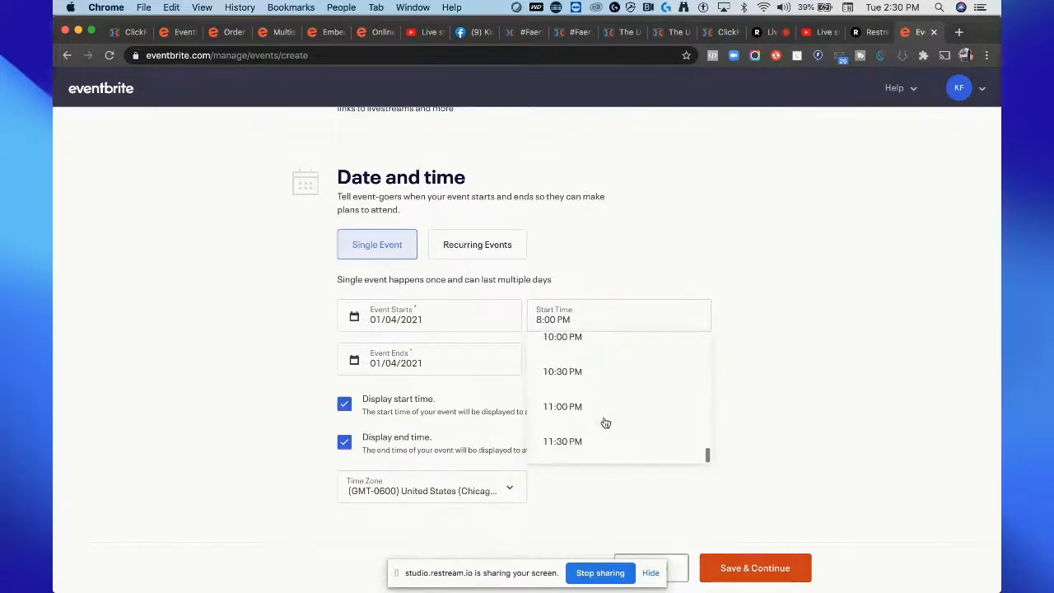
scroll(601, 368, up, 6)
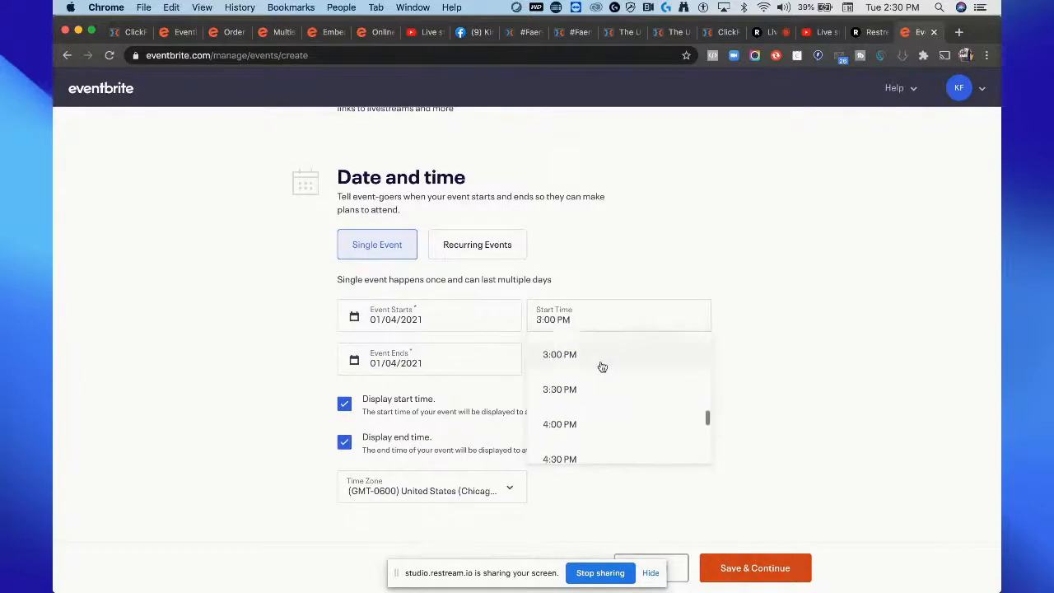
scroll(602, 368, up, 3)
click(580, 434)
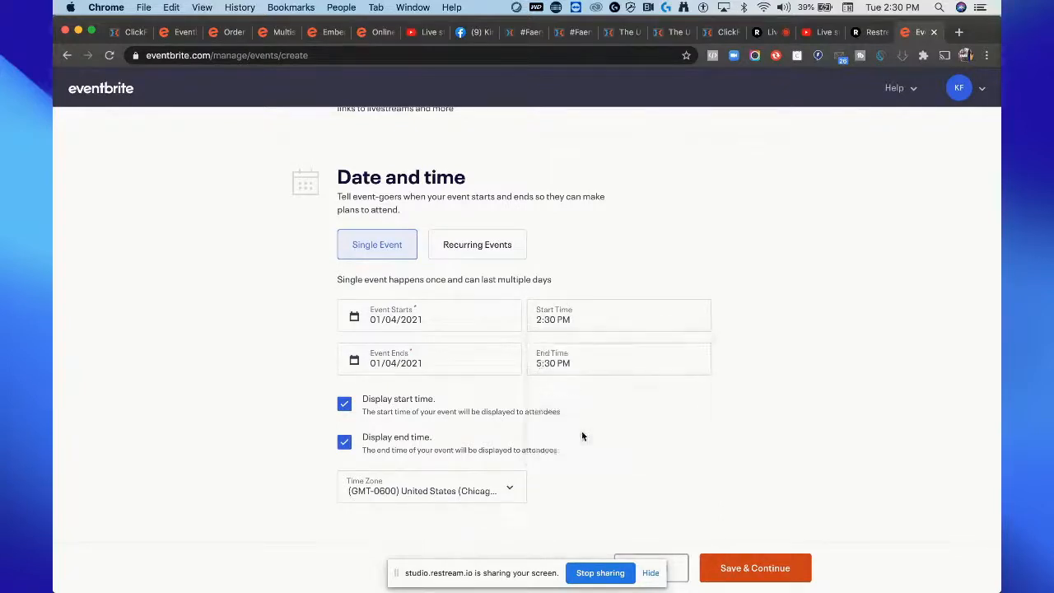
Step: Check the event's end date and time, and save the basic info to continue to the event details
click(472, 367)
click(582, 356)
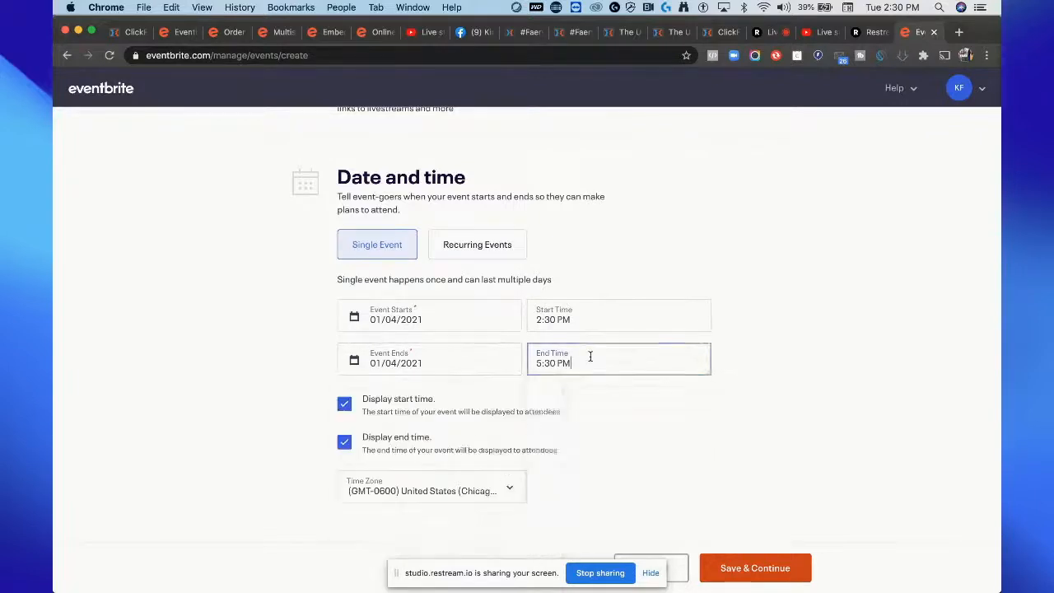
click(834, 335)
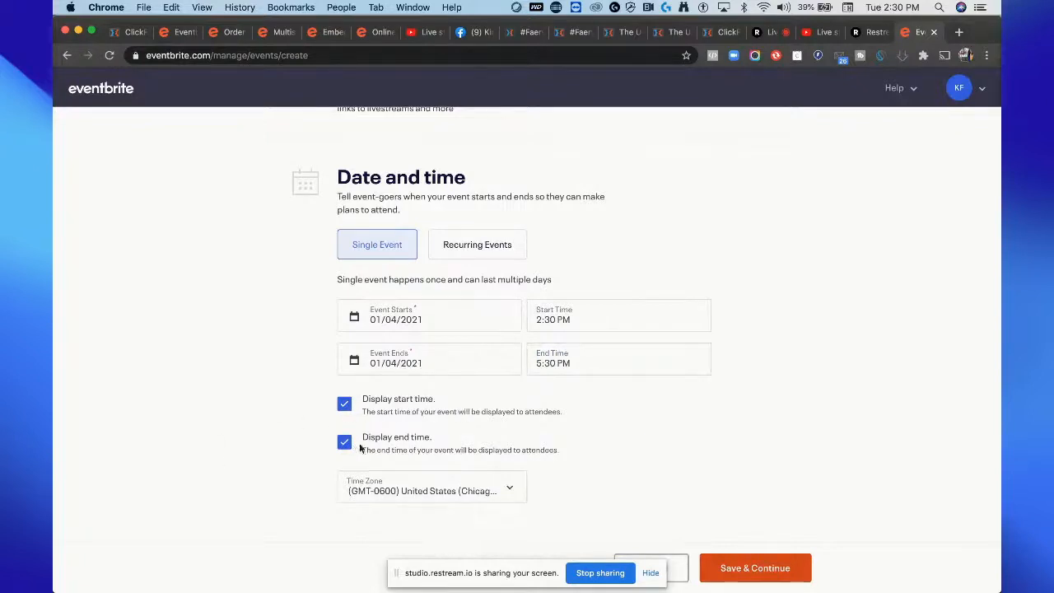
click(770, 566)
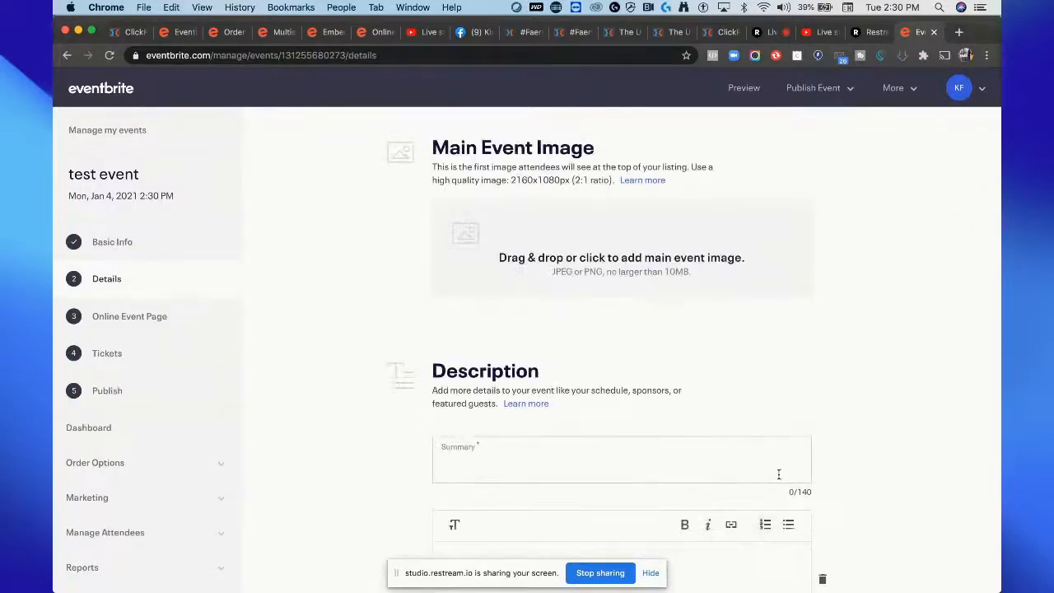
Step: Upload the selected image from the Downloads folder as the main event image and save its crop
scroll(779, 478, down, 5)
scroll(779, 474, up, 5)
click(657, 241)
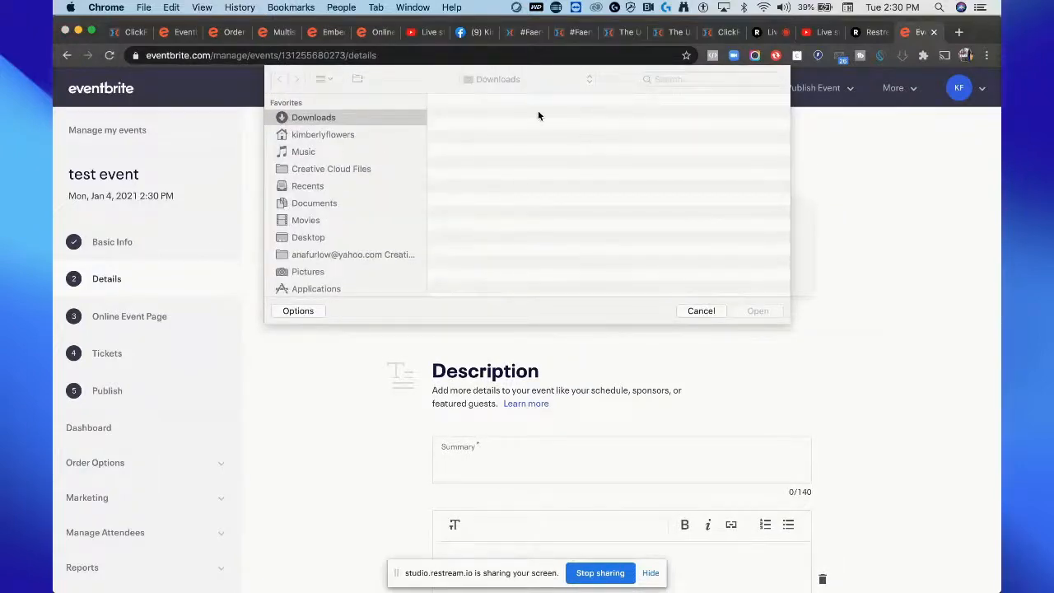
click(538, 116)
click(758, 310)
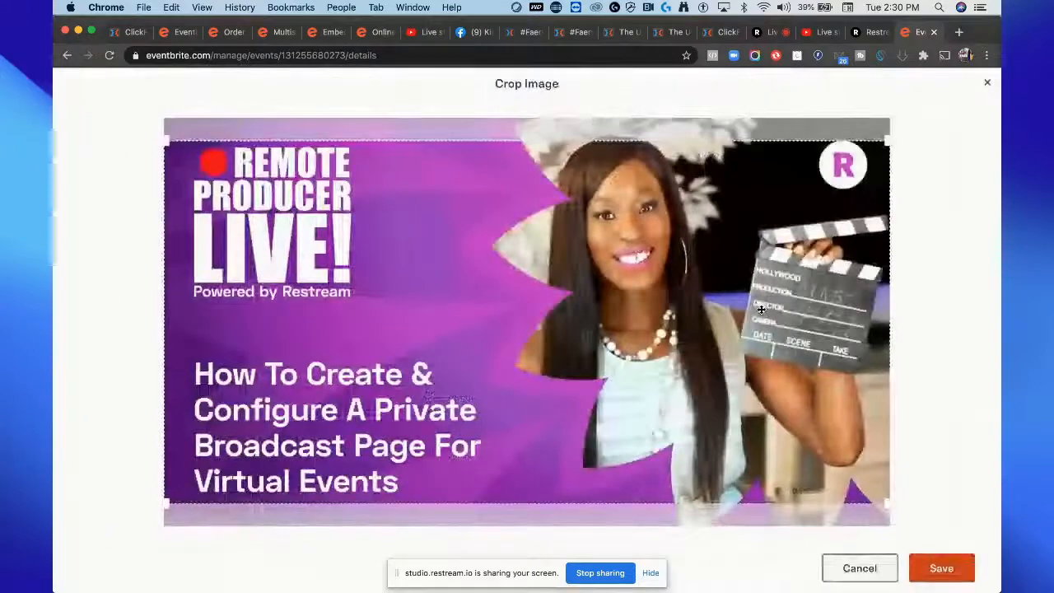
click(946, 574)
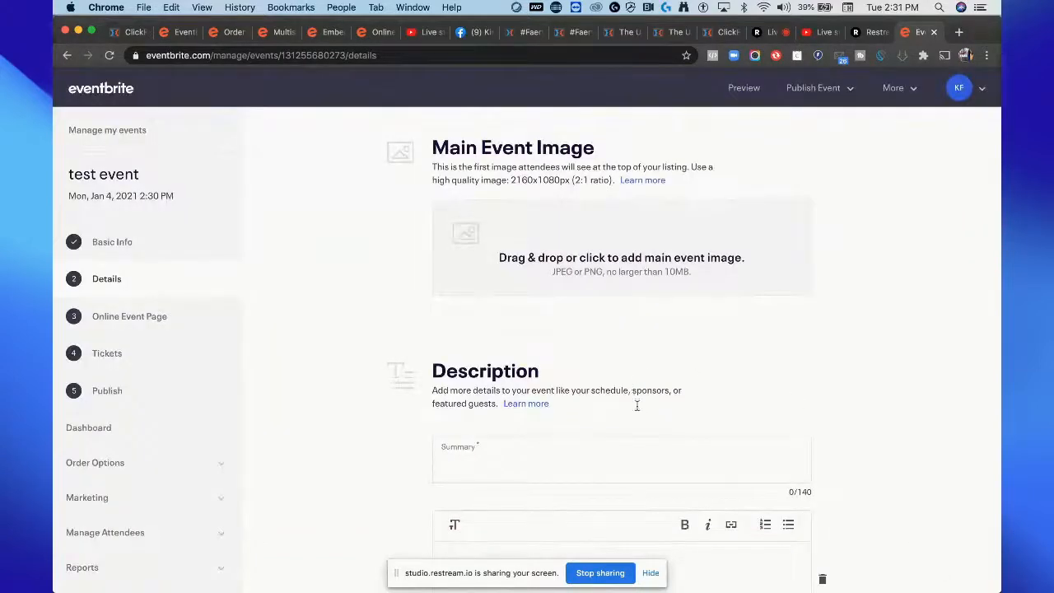
Step: Activate the event's Summary field, and switch to Restream Live Studio to check the live broadcast
scroll(637, 404, down, 3)
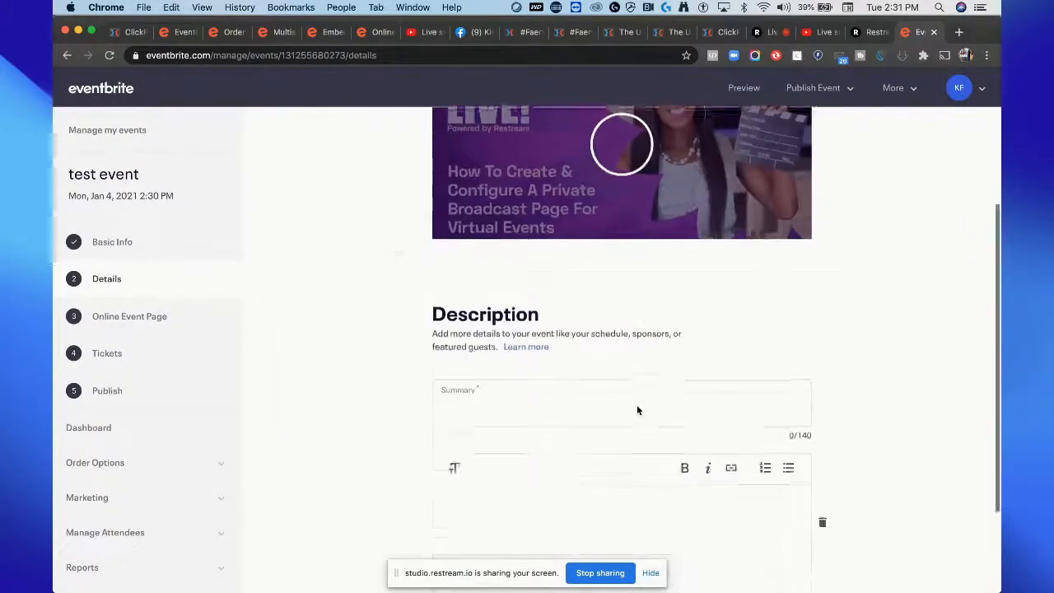
click(552, 382)
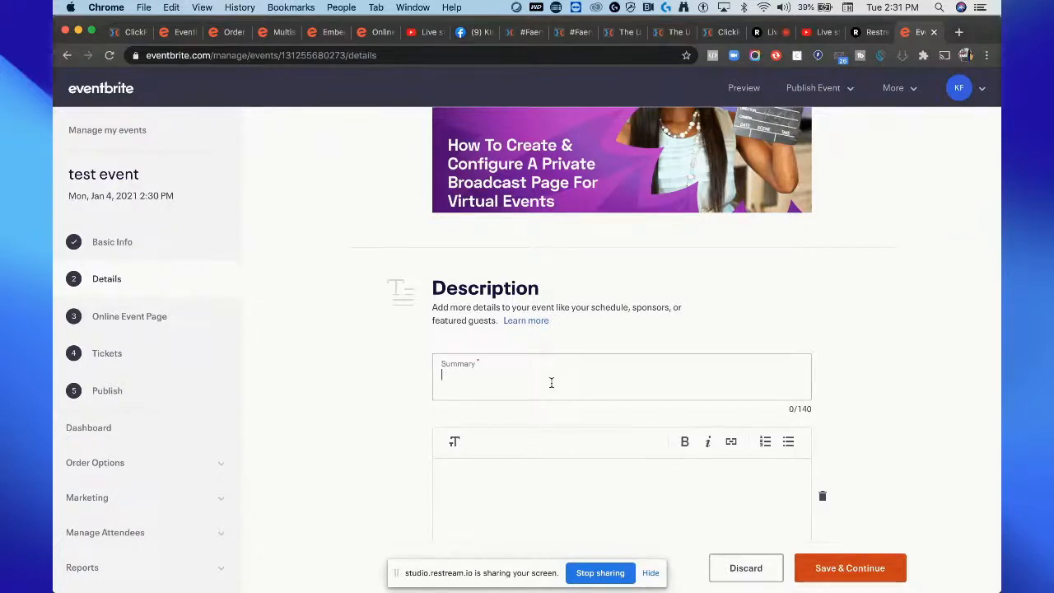
click(552, 383)
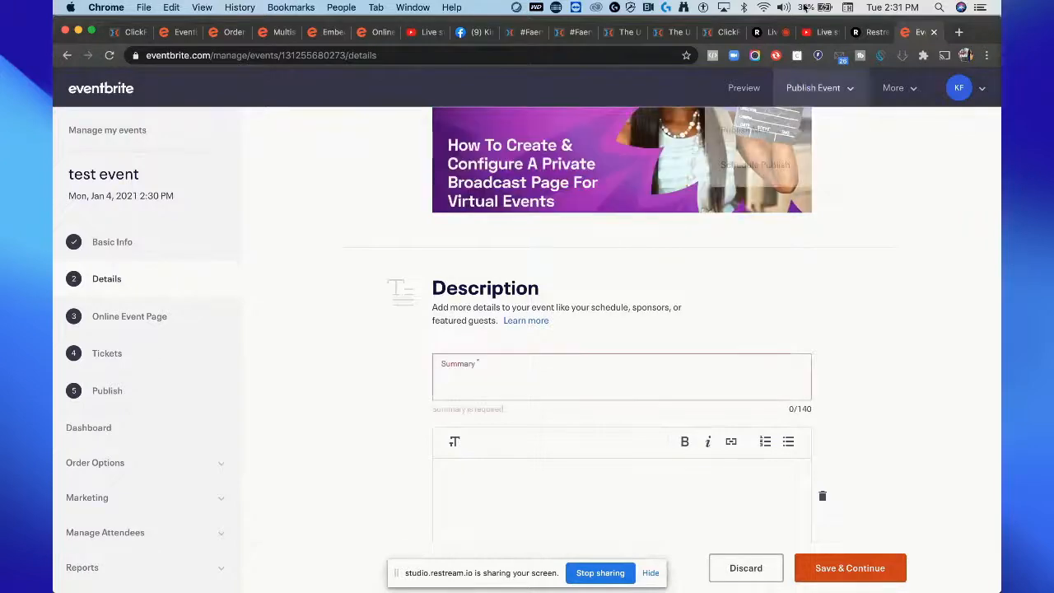
click(766, 33)
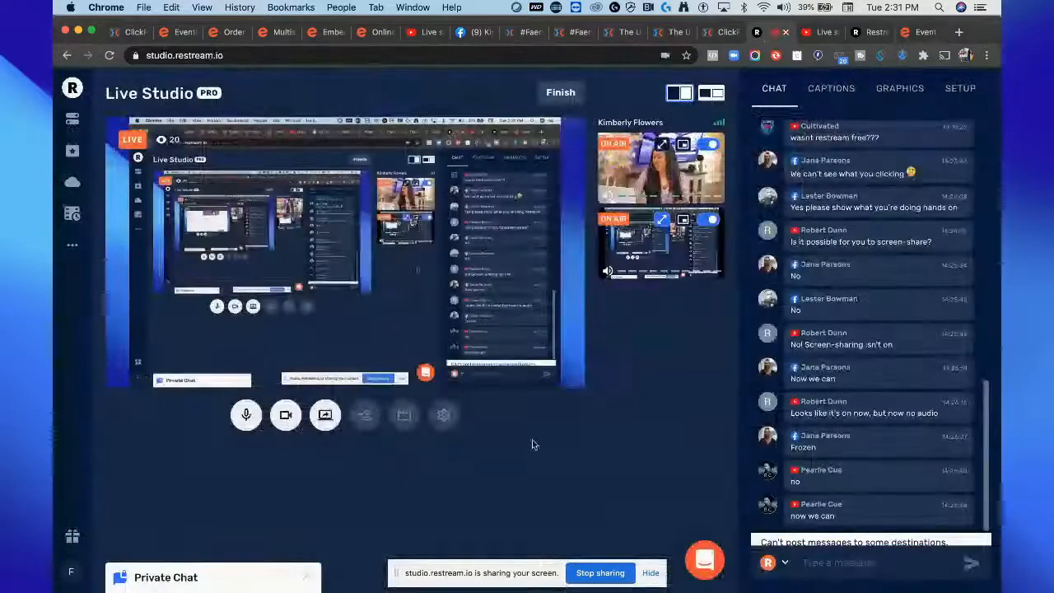
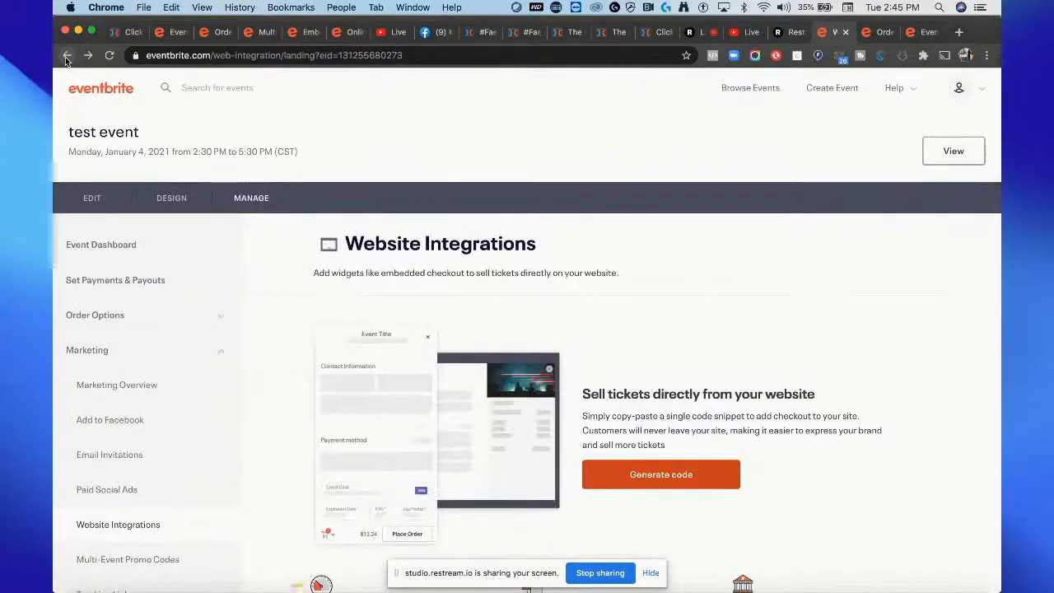
Step: Return to the test event's Marketing Overview and open the embedded checkout setup under Website Integrations
click(66, 56)
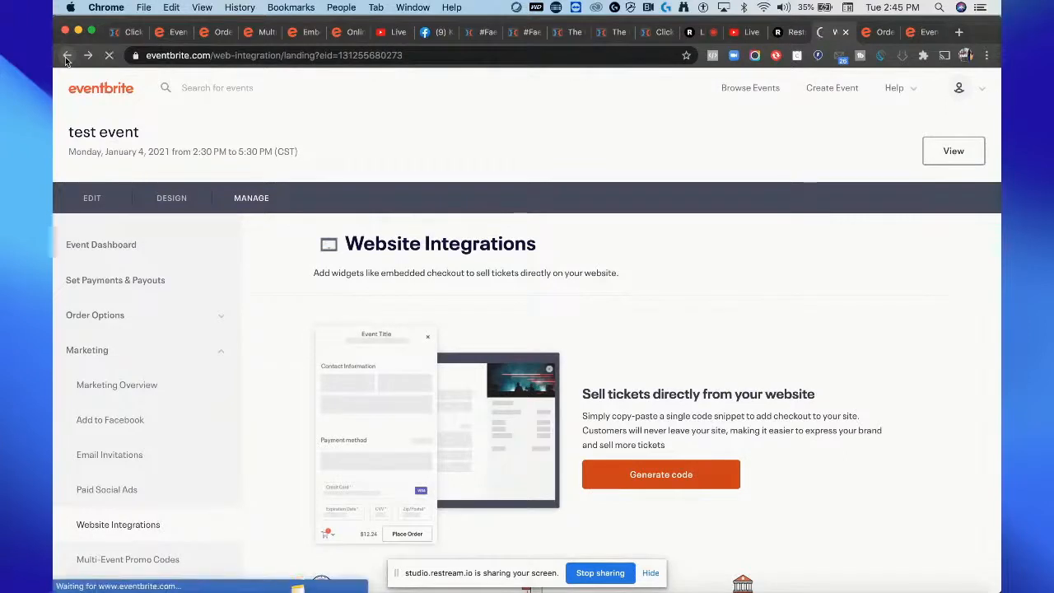
click(67, 56)
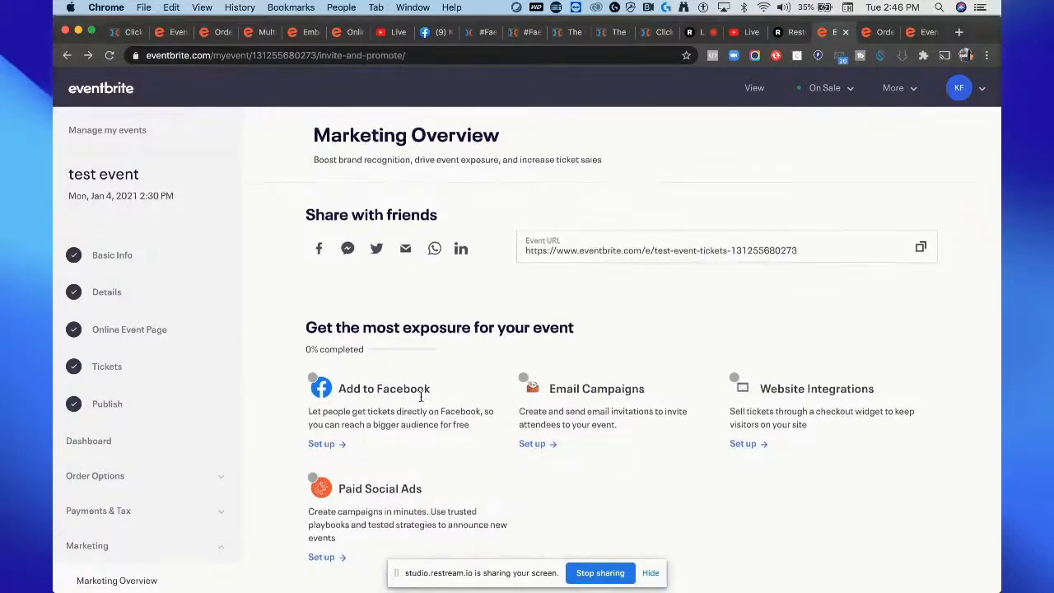
scroll(422, 397, down, 1)
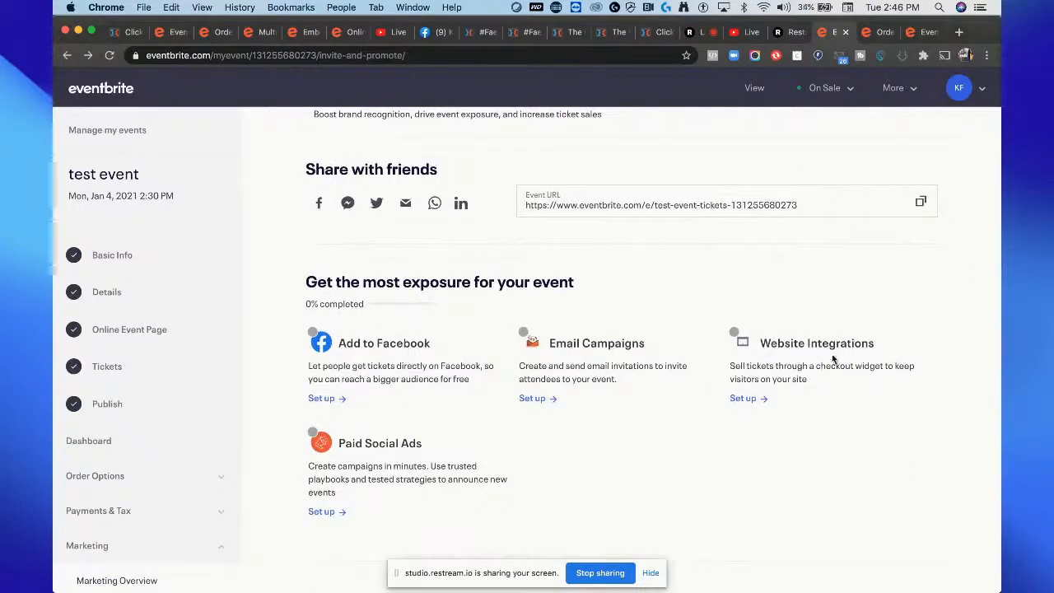
click(752, 398)
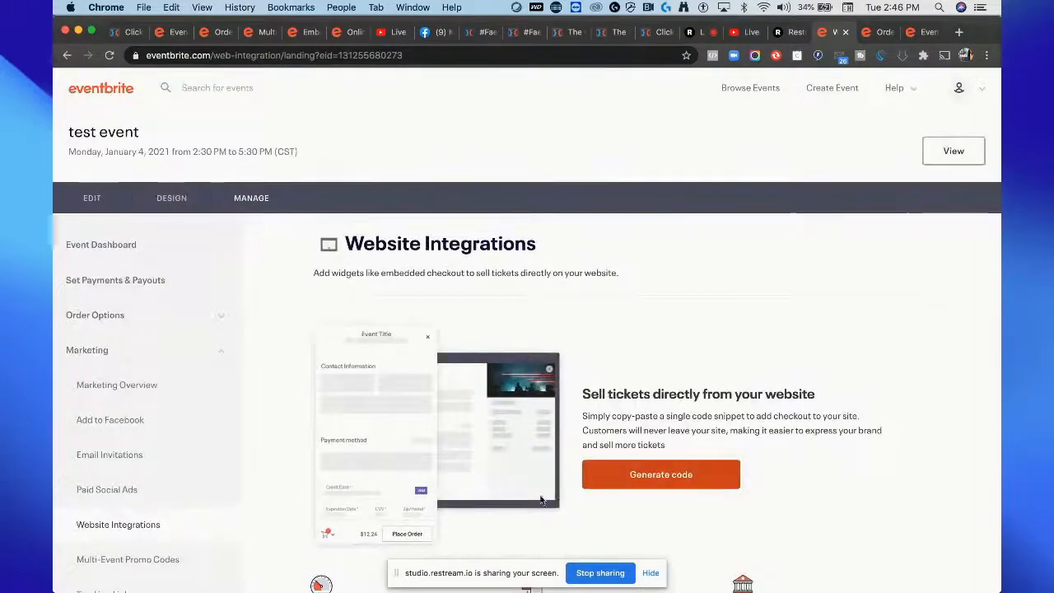
click(621, 480)
scroll(621, 480, down, 2)
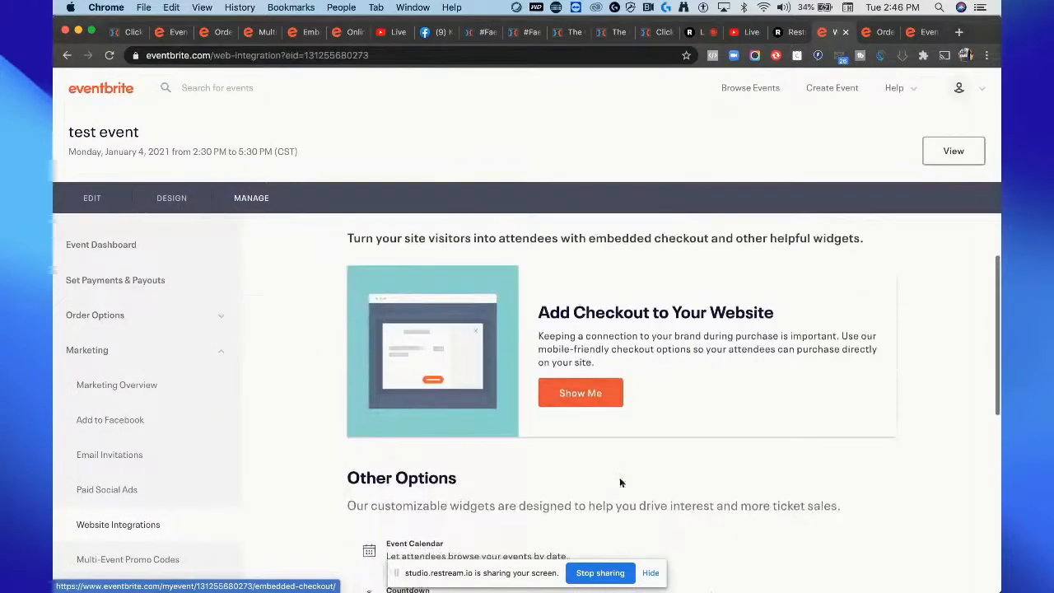
click(601, 395)
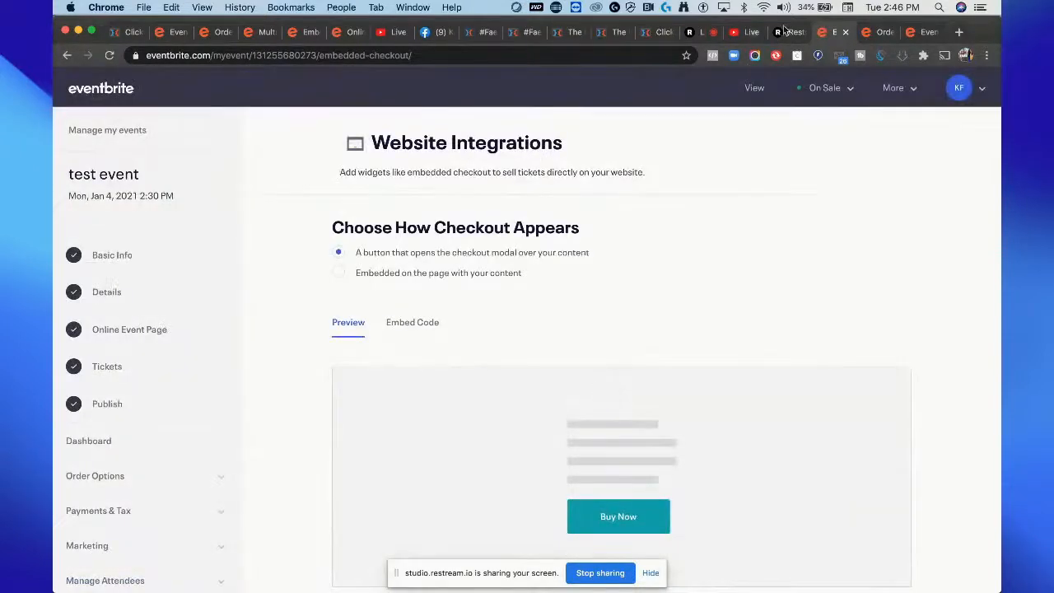
Step: Make the shared screen the main view with the camera as a small overlay in Restream Live Studio, and return to Eventbrite's embedded checkout page
click(701, 33)
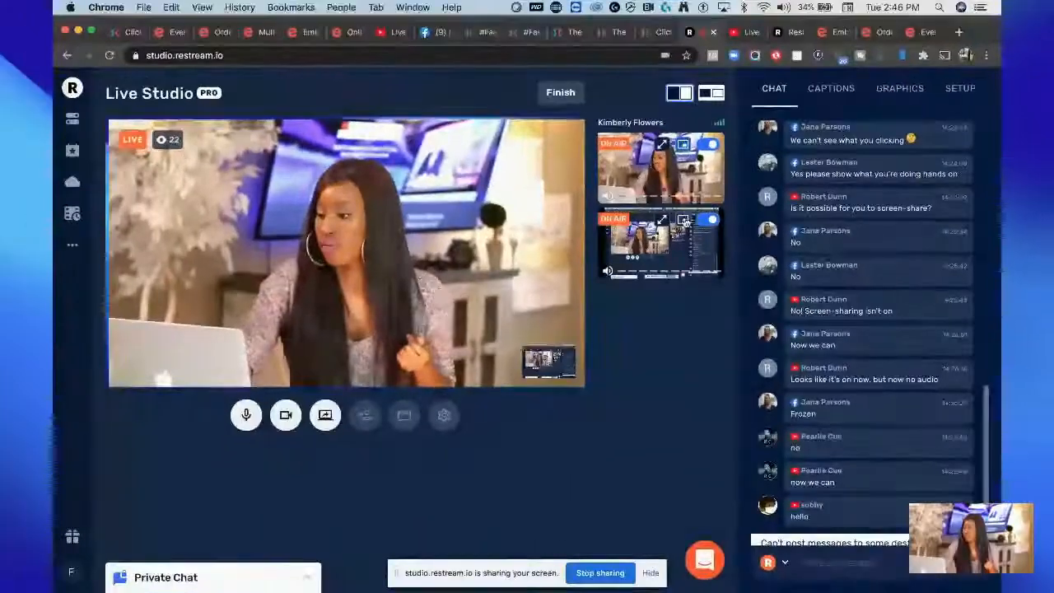
click(684, 222)
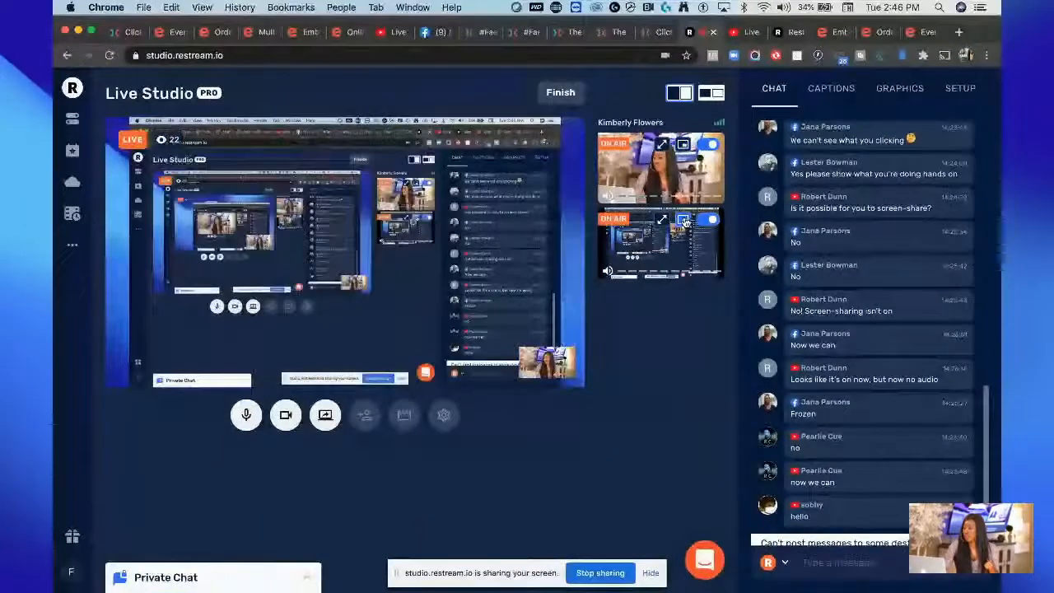
click(918, 33)
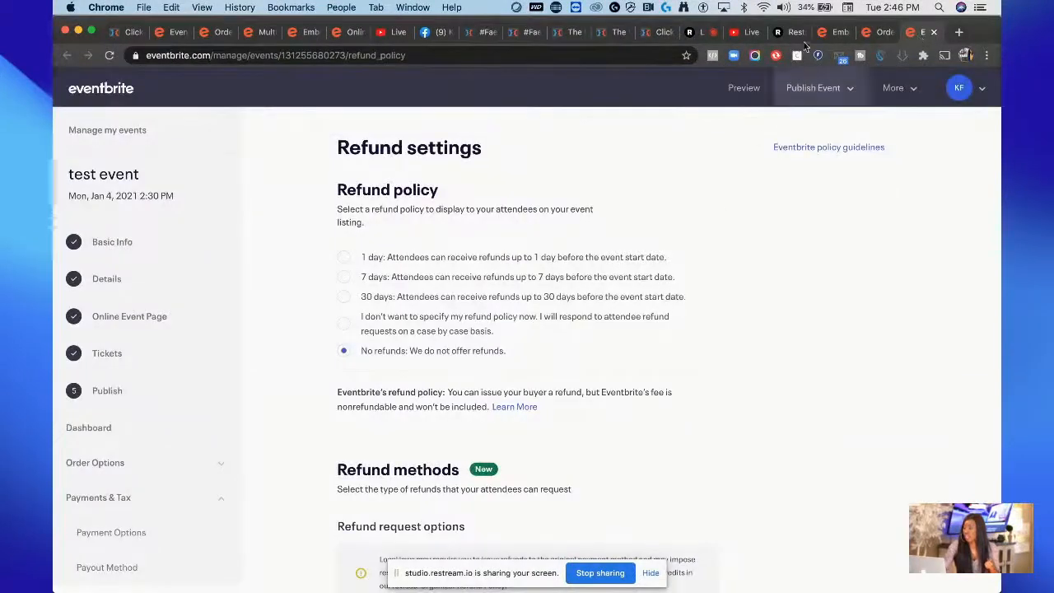
click(833, 33)
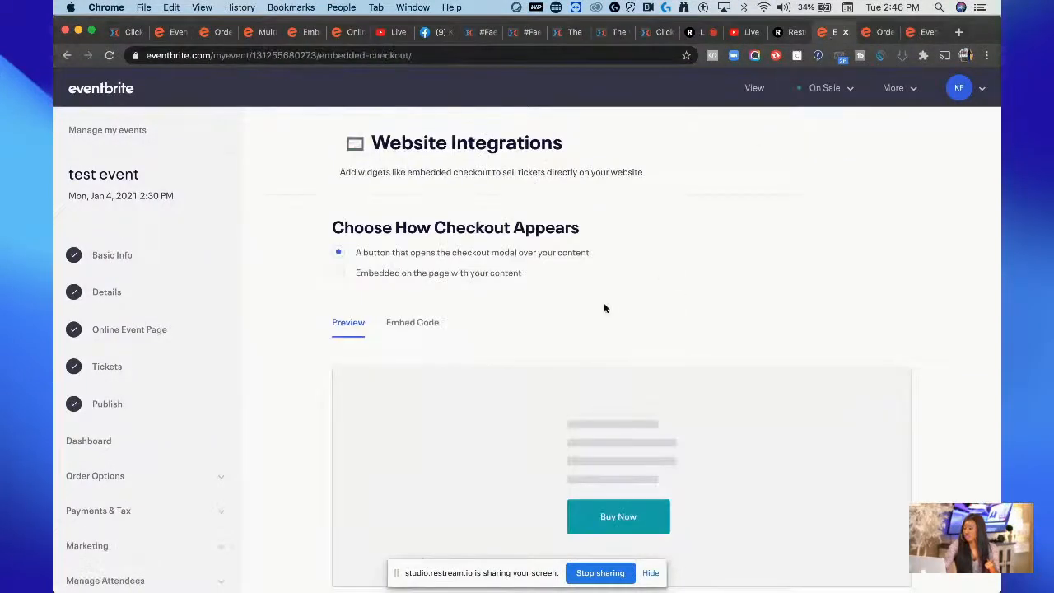
Step: Review the checkout appearance options and preview, and show the embed code for the button that opens the checkout modal
scroll(595, 317, down, 3)
scroll(595, 317, up, 1)
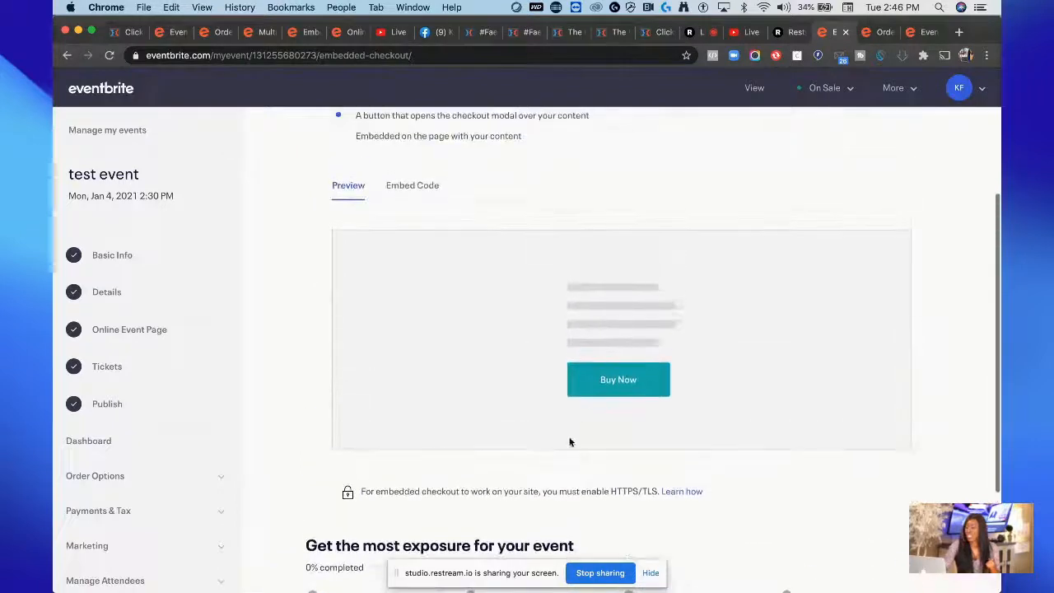
scroll(570, 442, up, 2)
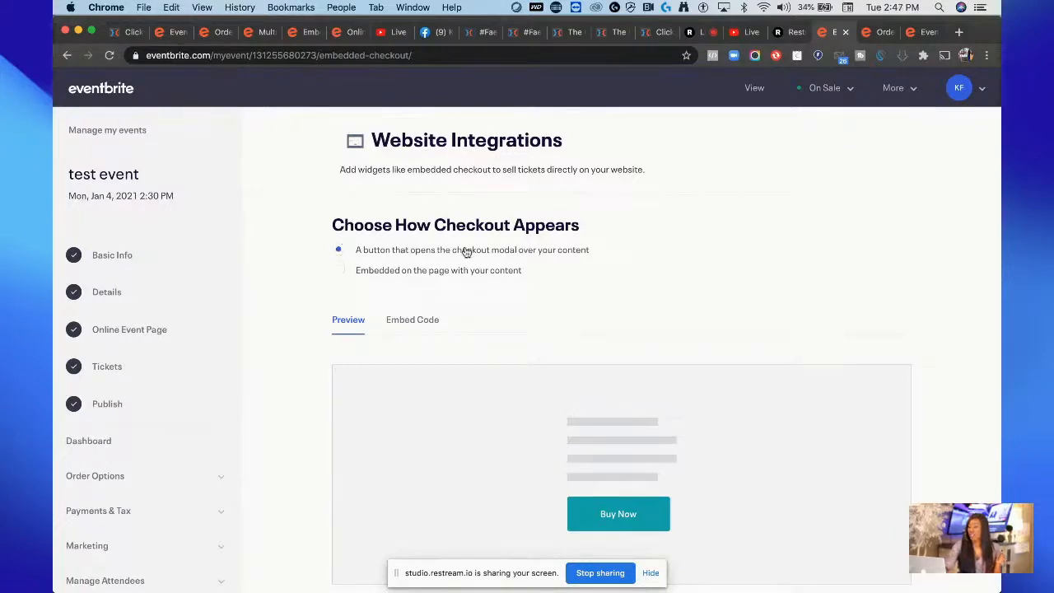
scroll(546, 332, down, 3)
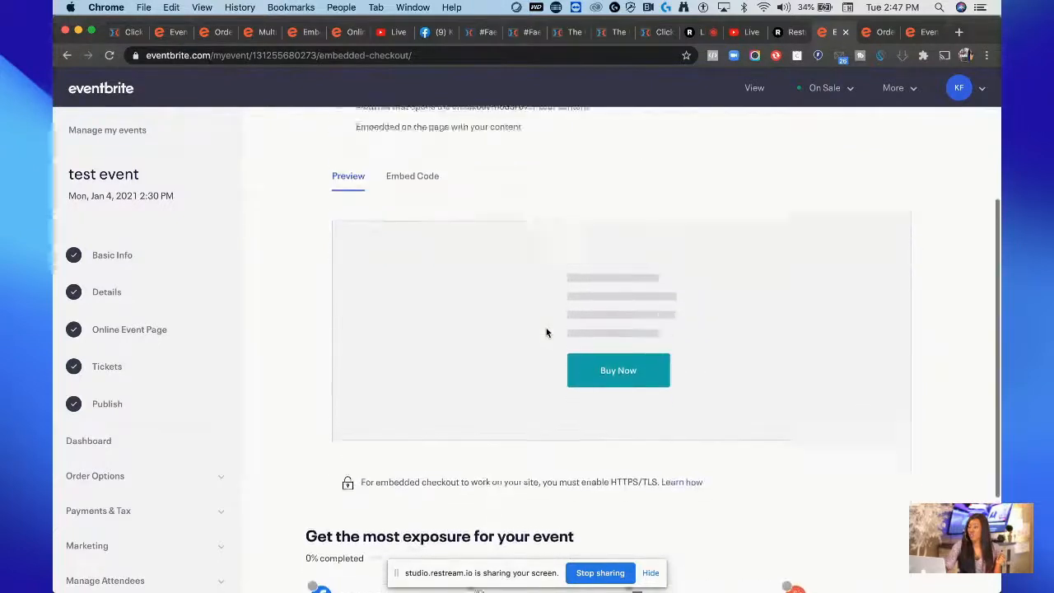
scroll(494, 288, up, 2)
click(416, 259)
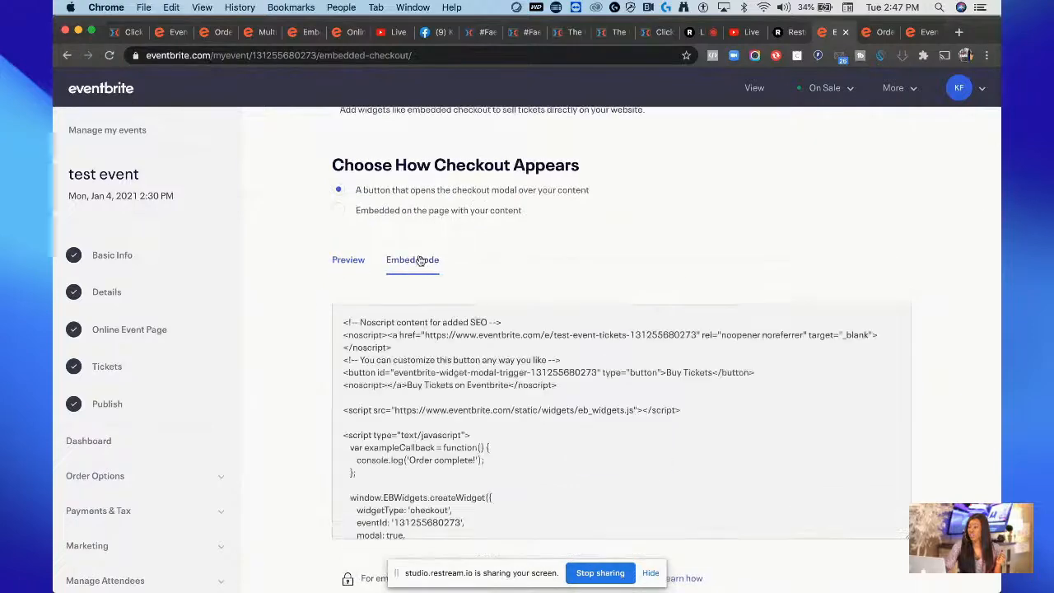
Step: Select the entire checkout embed code, from the noscript comment to the closing script tag
click(344, 325)
scroll(447, 316, down, 3)
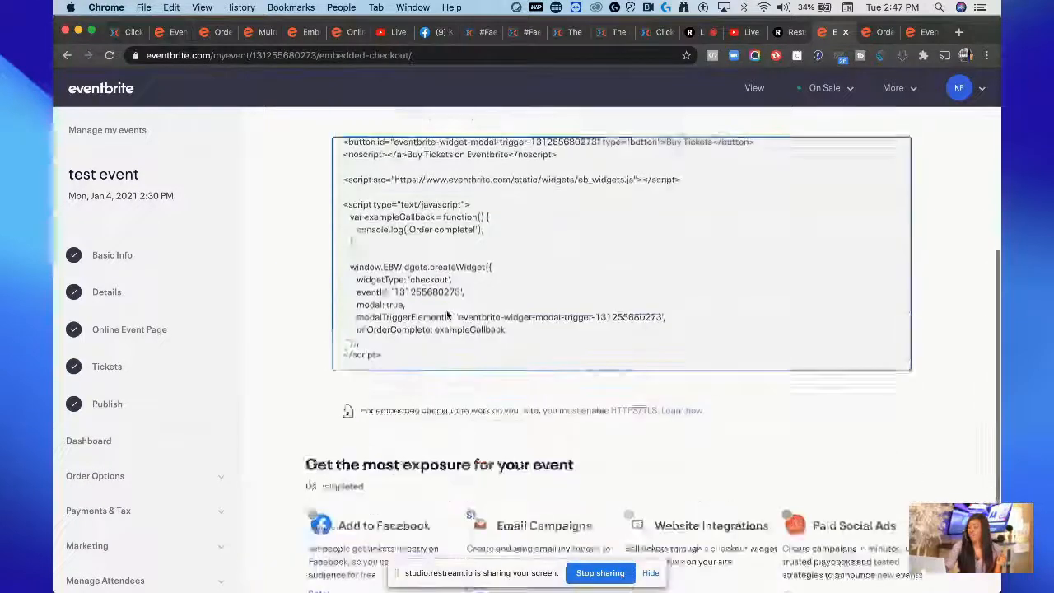
scroll(447, 316, up, 2)
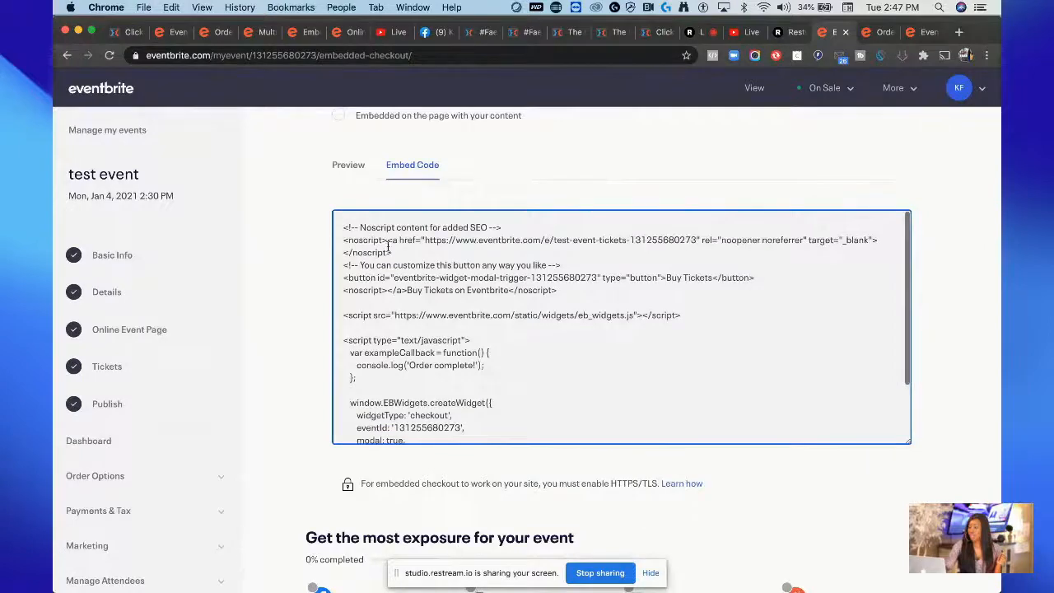
drag(336, 218, 475, 458)
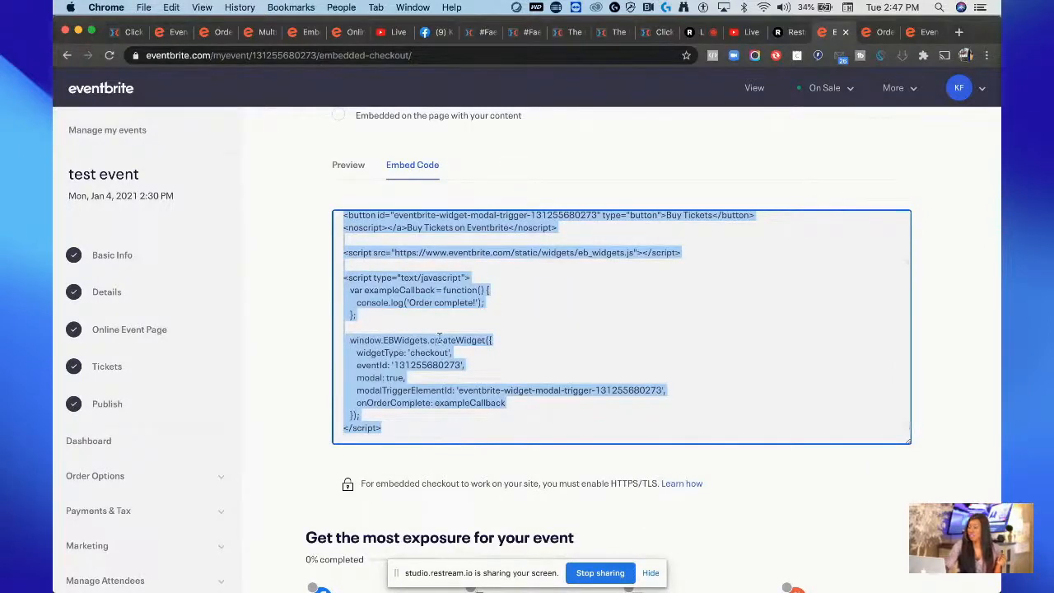
Step: Switch to ClickFunnels and open the Webinar Registration page of the "my new event" funnel for editing
click(518, 38)
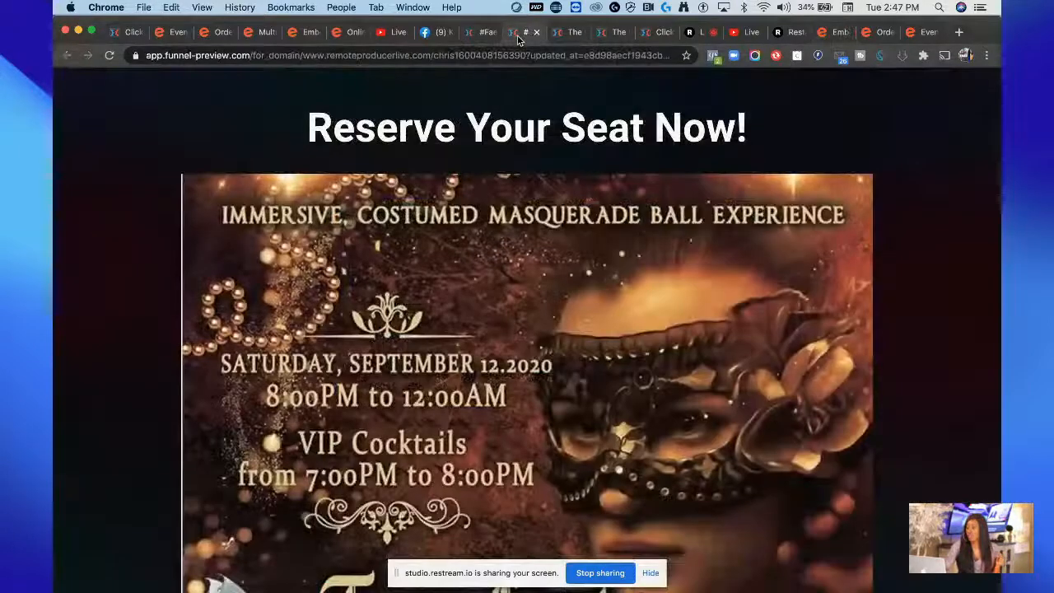
click(477, 32)
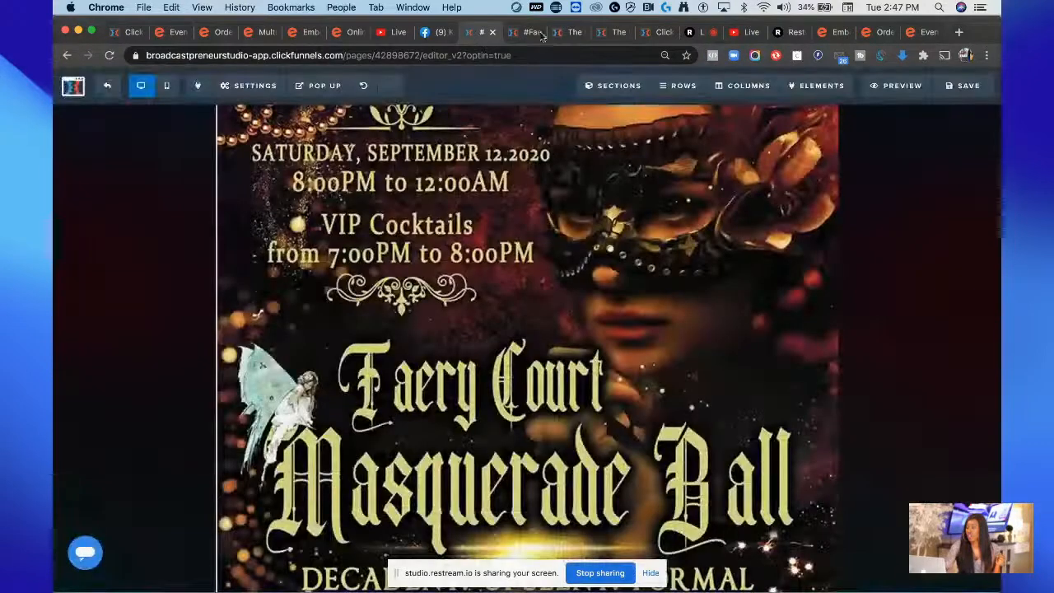
click(600, 33)
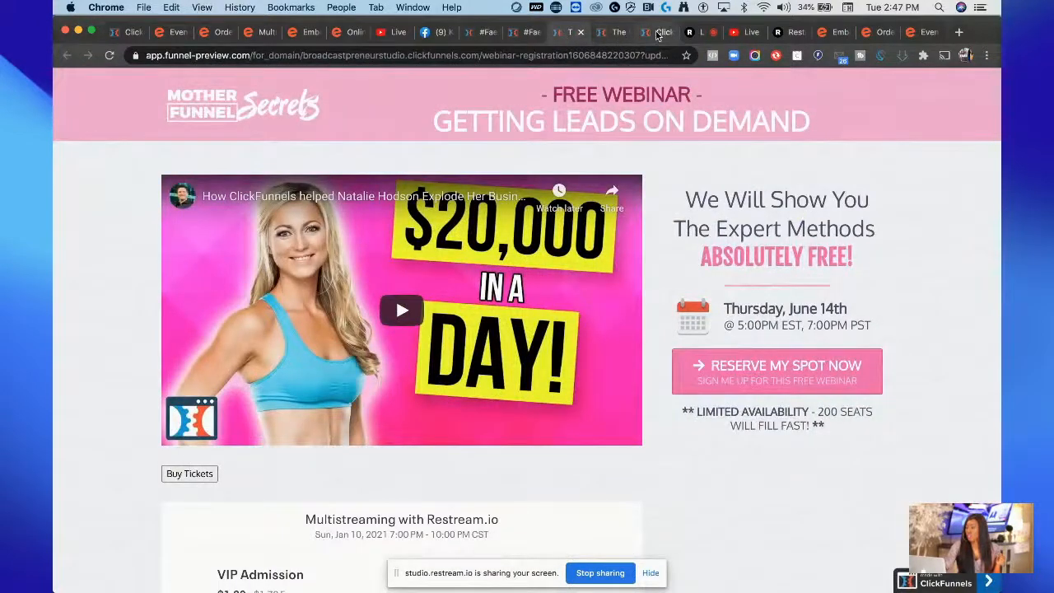
click(658, 34)
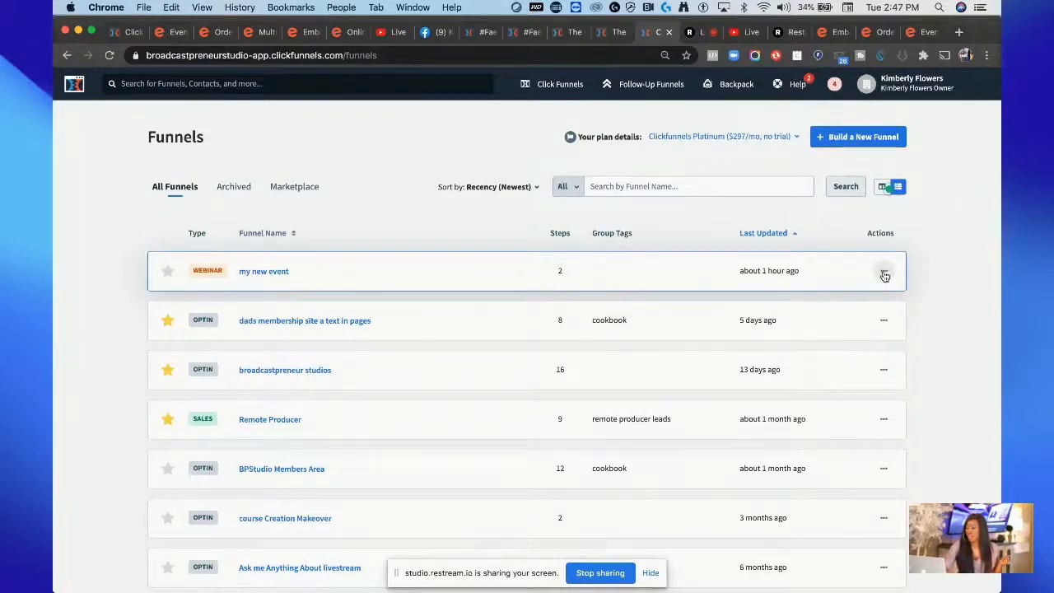
click(249, 273)
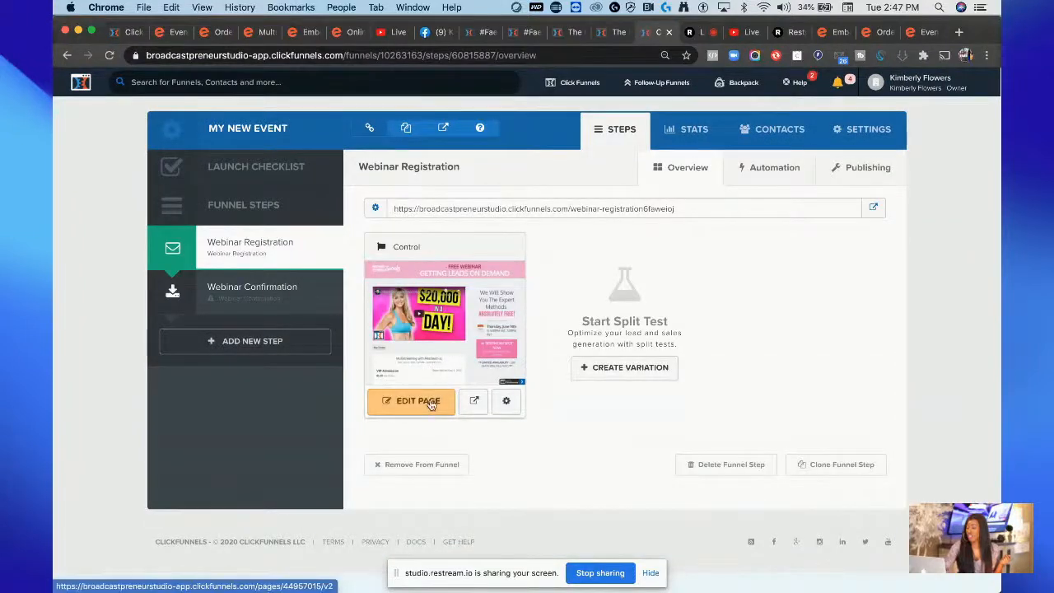
click(430, 403)
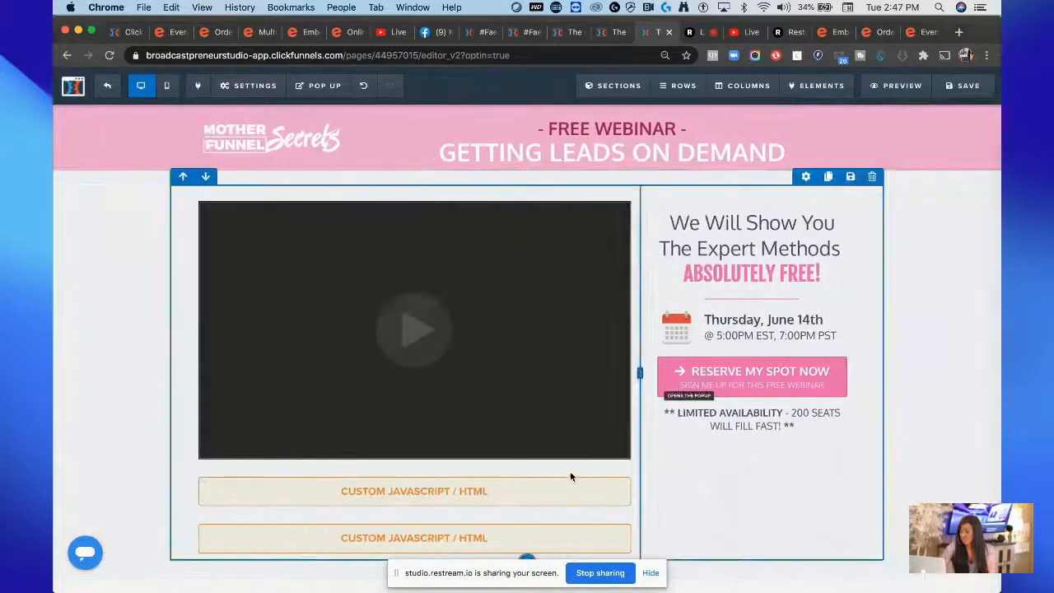
Step: Delete the upper of the two Custom JavaScript / HTML elements below the video
mouse_move(592, 492)
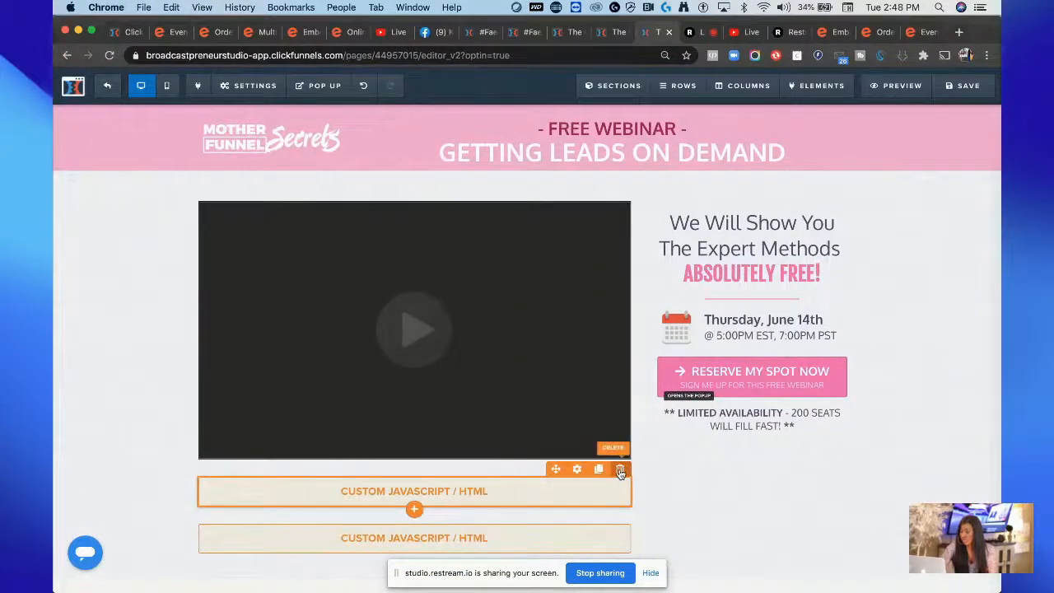
click(620, 470)
click(651, 129)
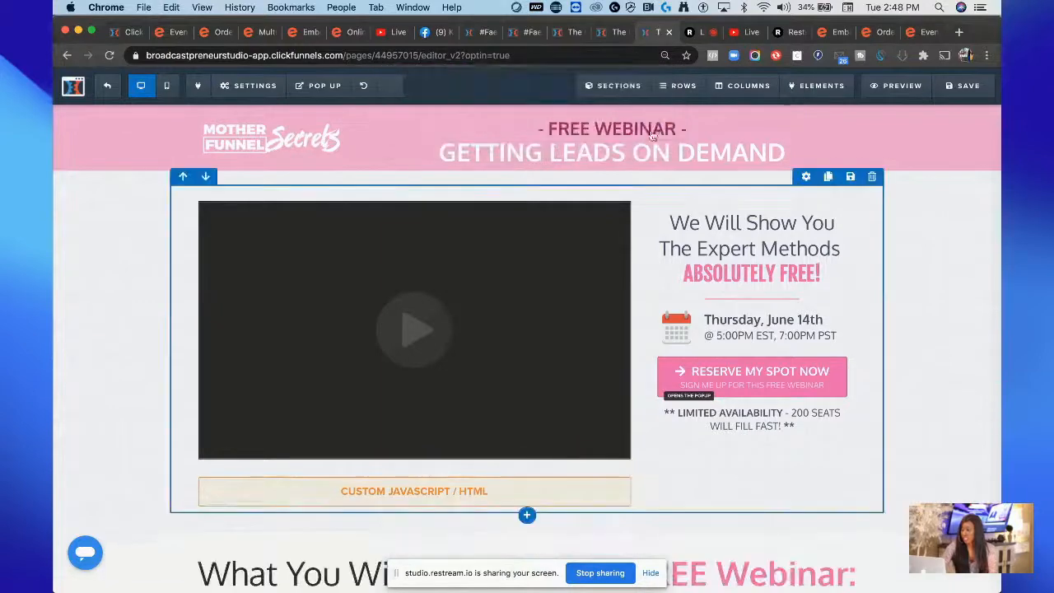
Step: Delete the remaining Custom JavaScript / HTML element below the video
click(590, 500)
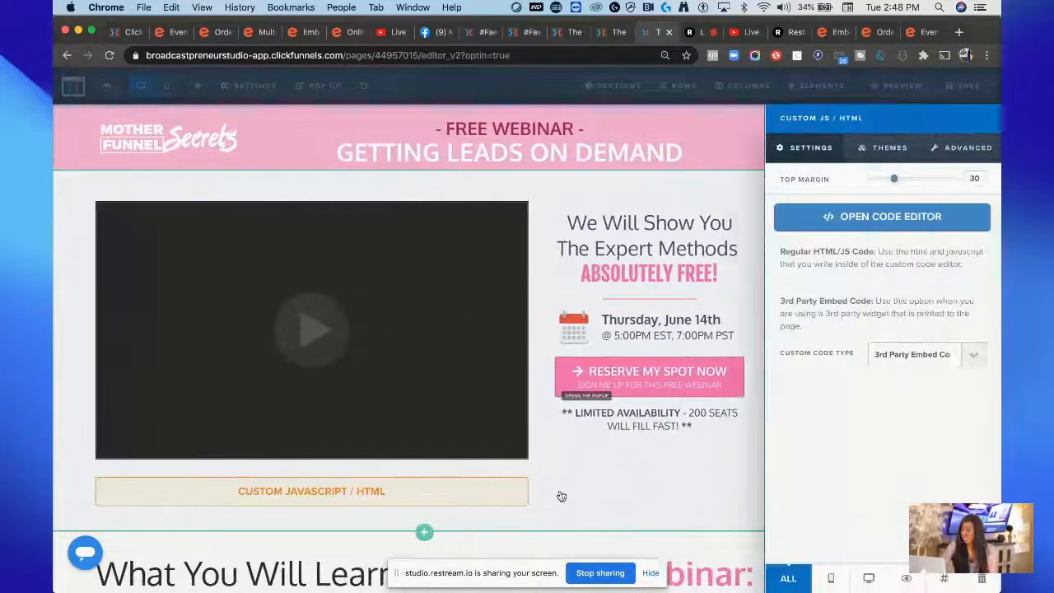
click(505, 487)
mouse_move(582, 488)
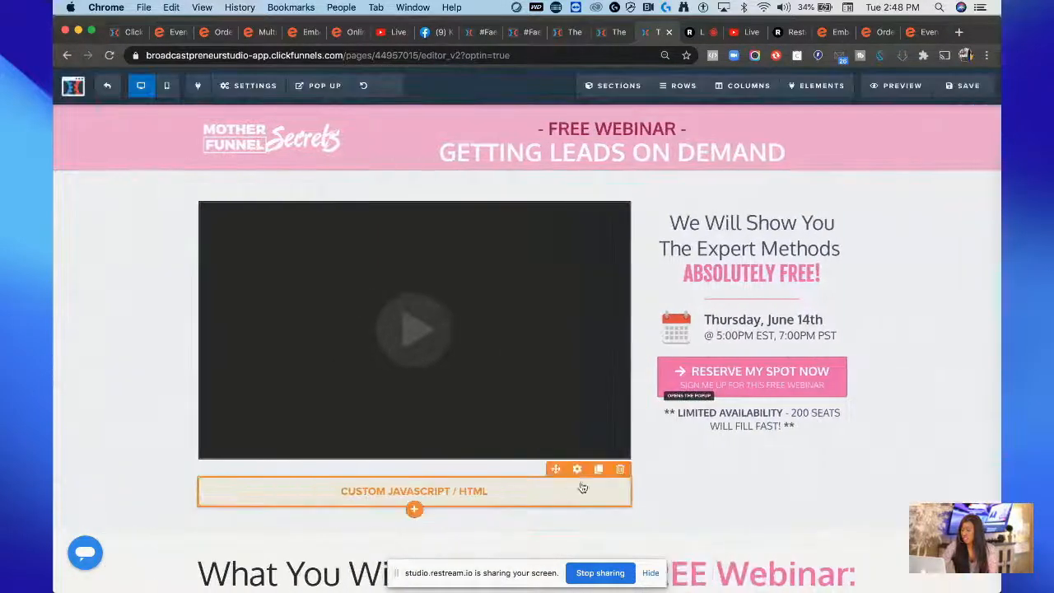
click(620, 470)
click(655, 130)
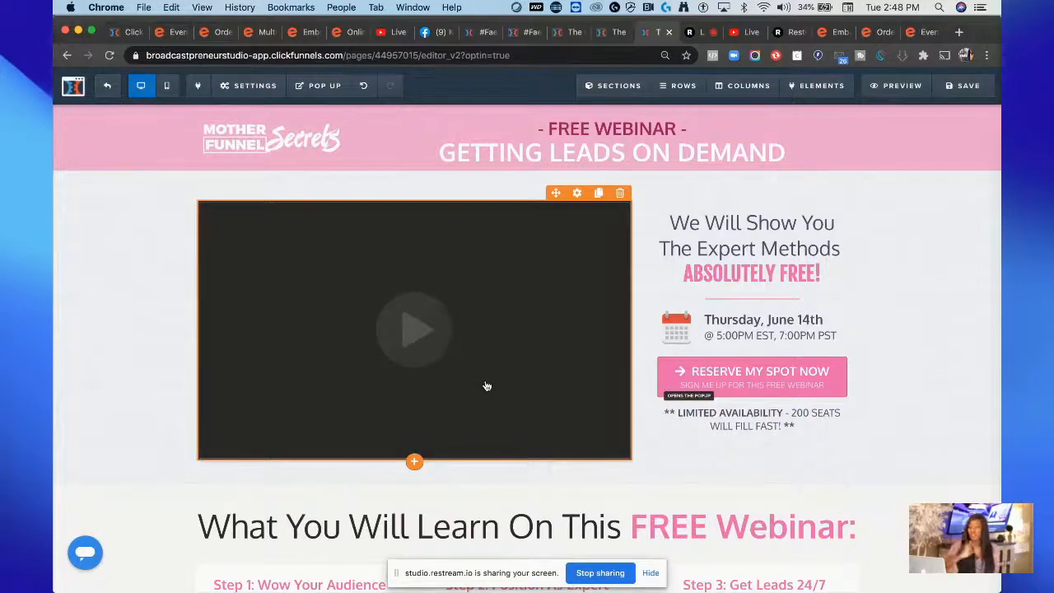
Step: Add a new Custom JS/HTML element directly below the video in the webinar section
scroll(487, 386, down, 15)
scroll(487, 387, up, 15)
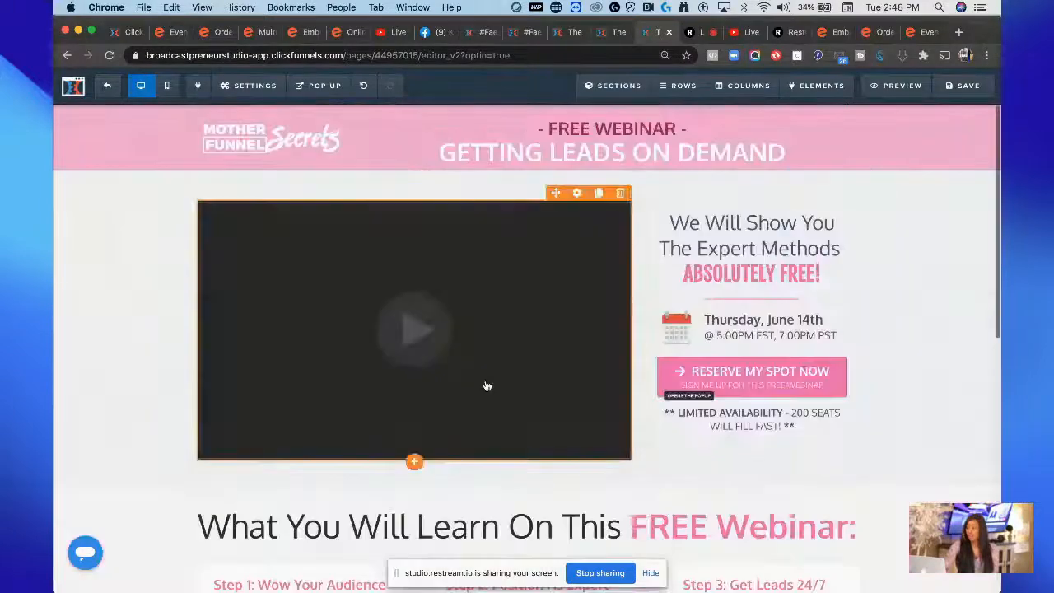
scroll(642, 411, down, 2)
scroll(643, 415, down, 8)
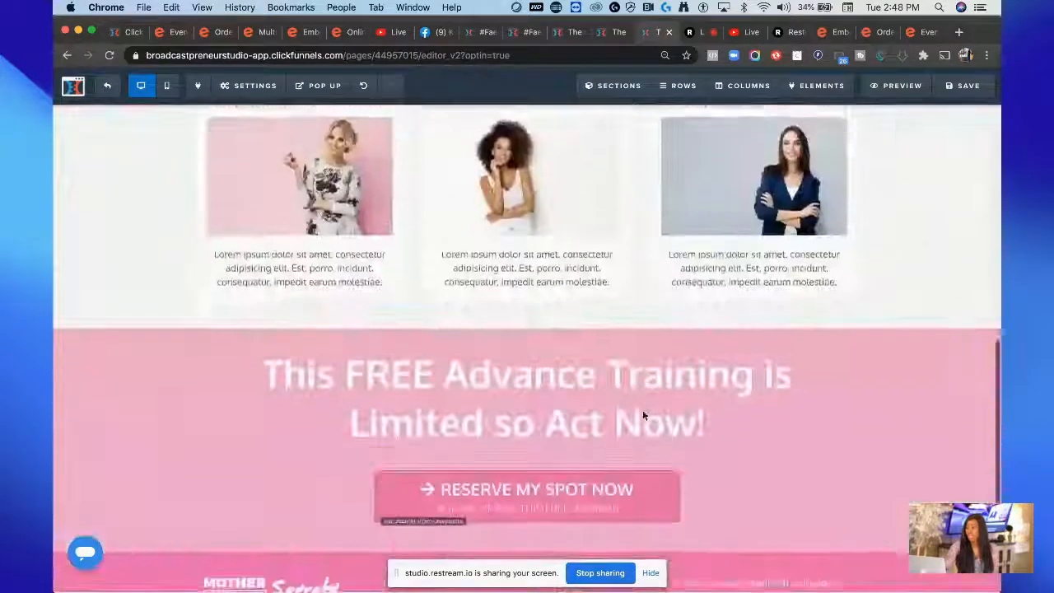
scroll(643, 415, up, 10)
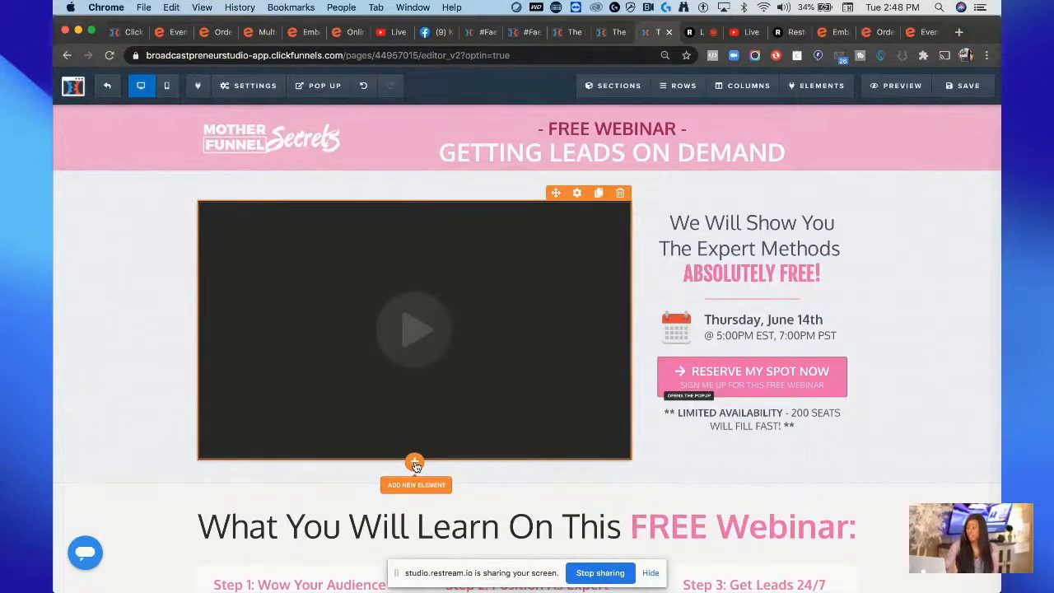
click(416, 463)
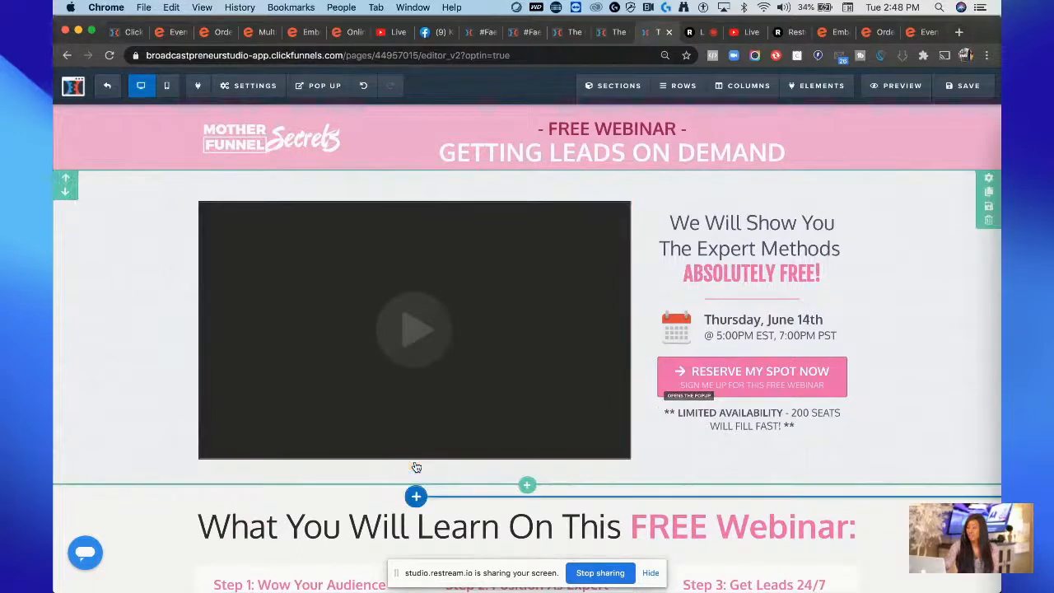
scroll(864, 398, down, 10)
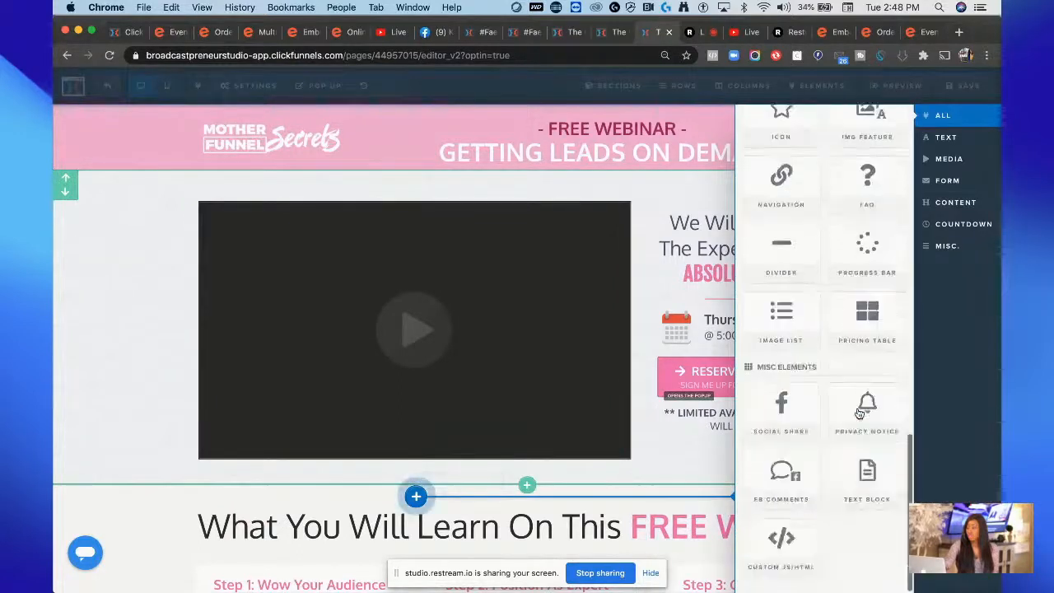
click(790, 540)
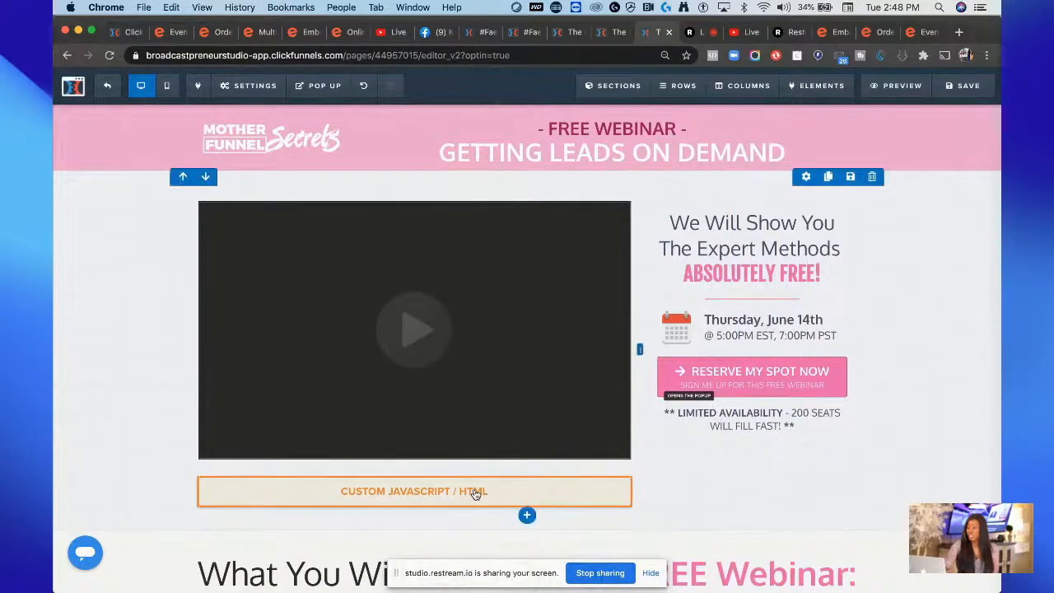
Step: Set the new Custom JS/HTML element's custom code type to 3rd Party Embed Code
click(582, 501)
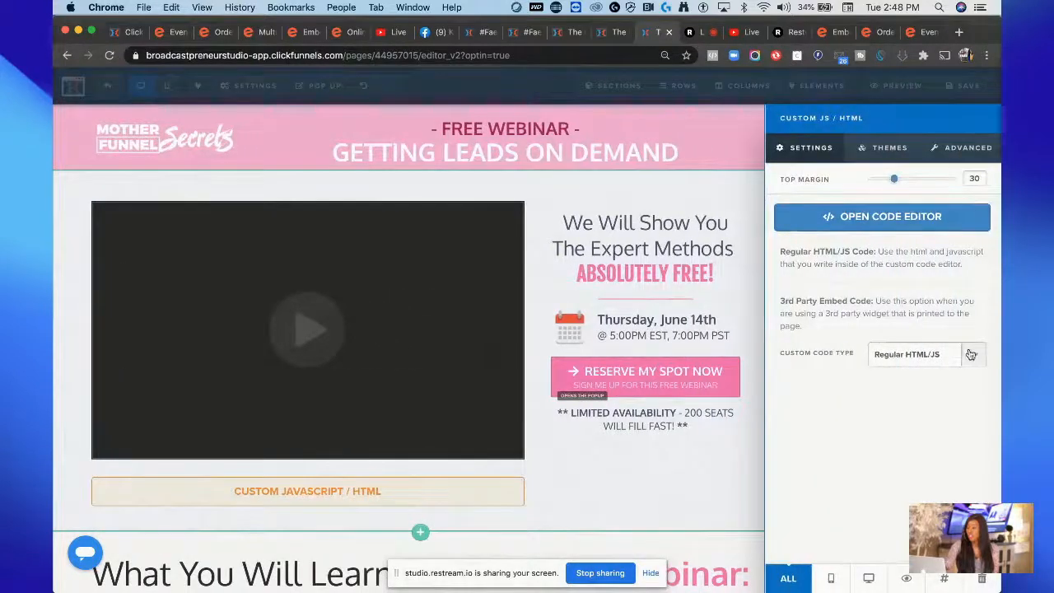
click(971, 354)
click(967, 367)
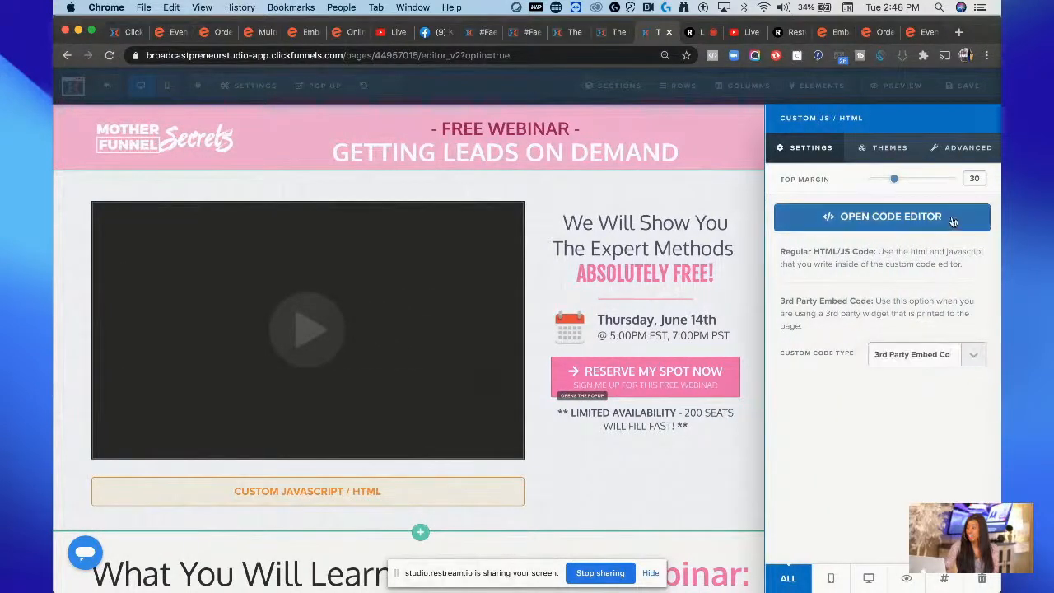
Step: Paste the copied Eventbrite checkout embed code into the element's code editor and close the editor
click(950, 222)
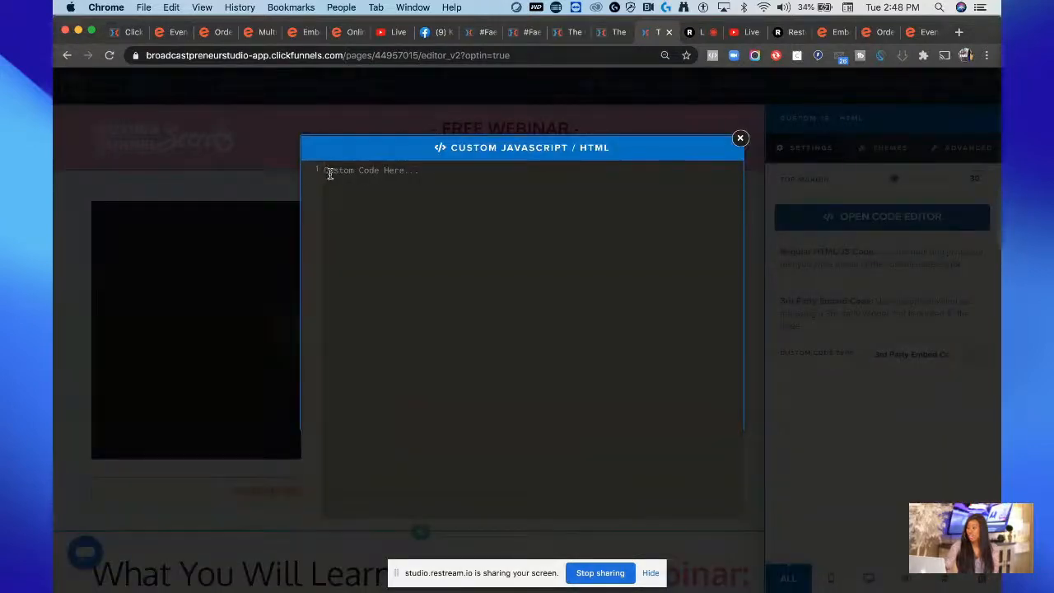
key(super+v)
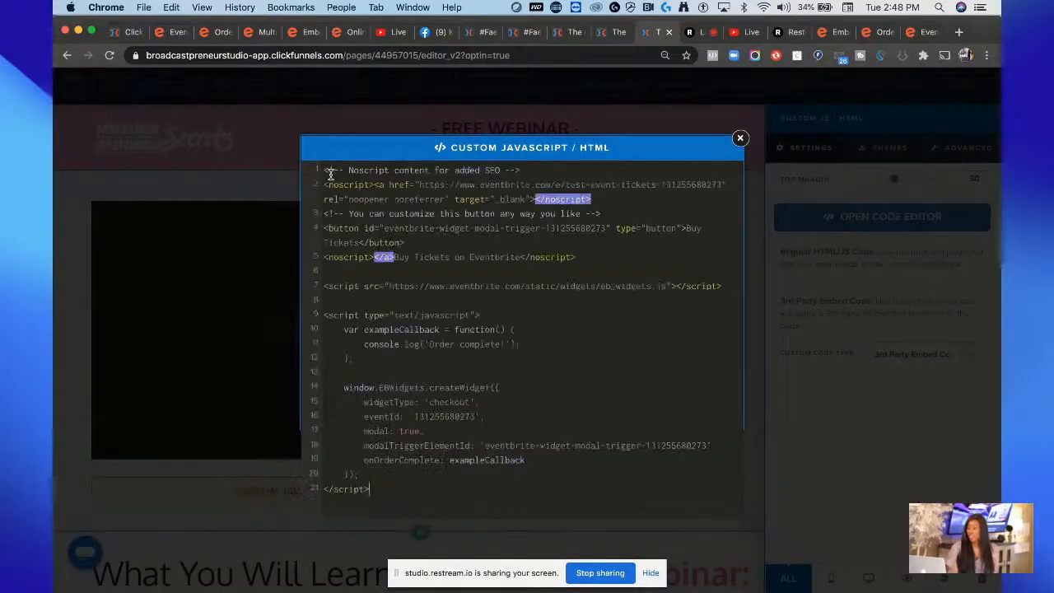
click(233, 219)
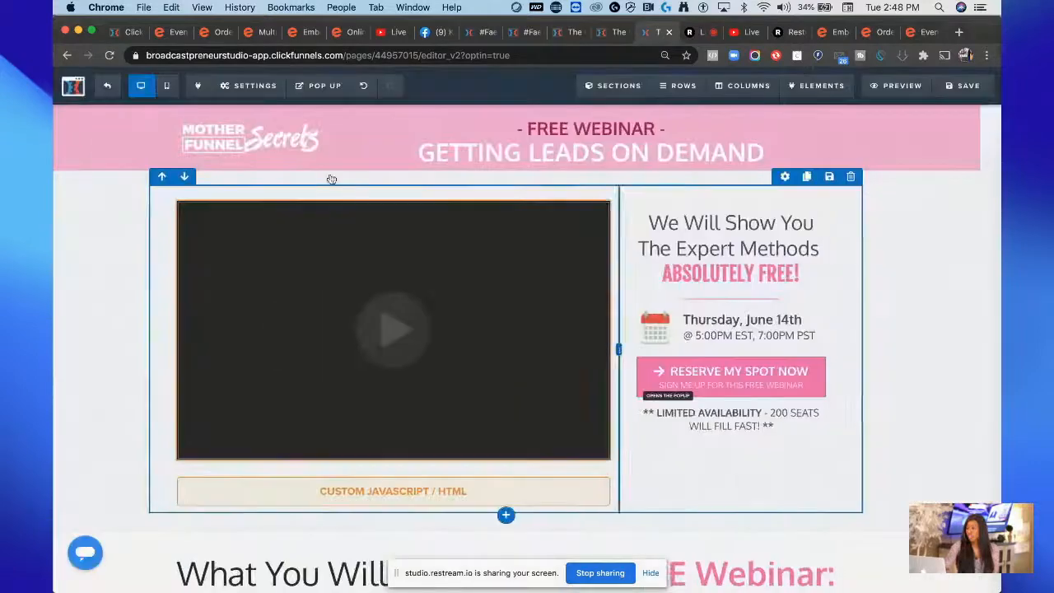
Step: Save the page and preview it, opening the Eventbrite checkout through its Buy Tickets button
click(968, 87)
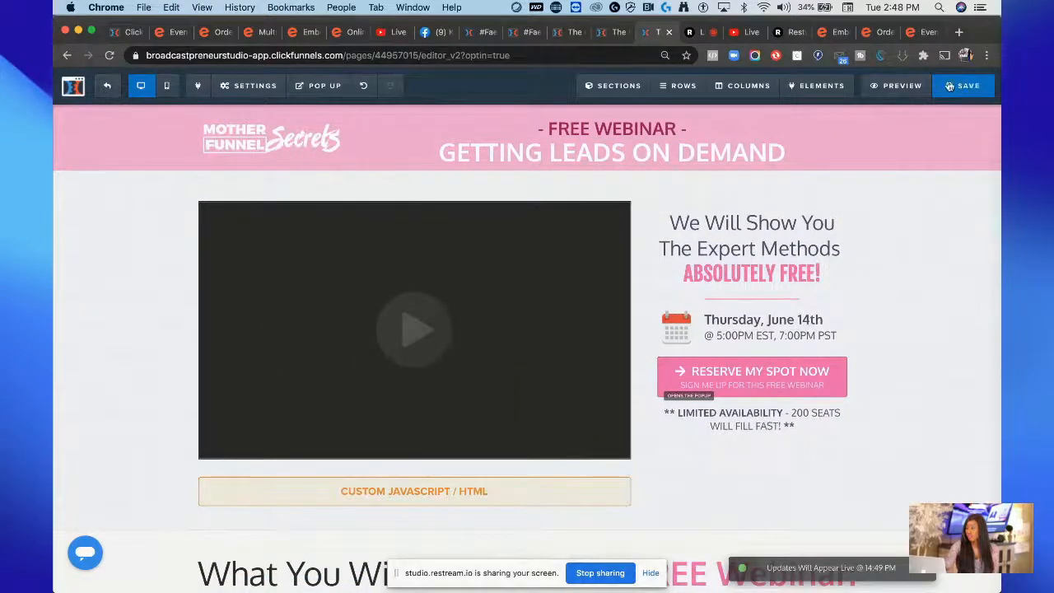
click(892, 87)
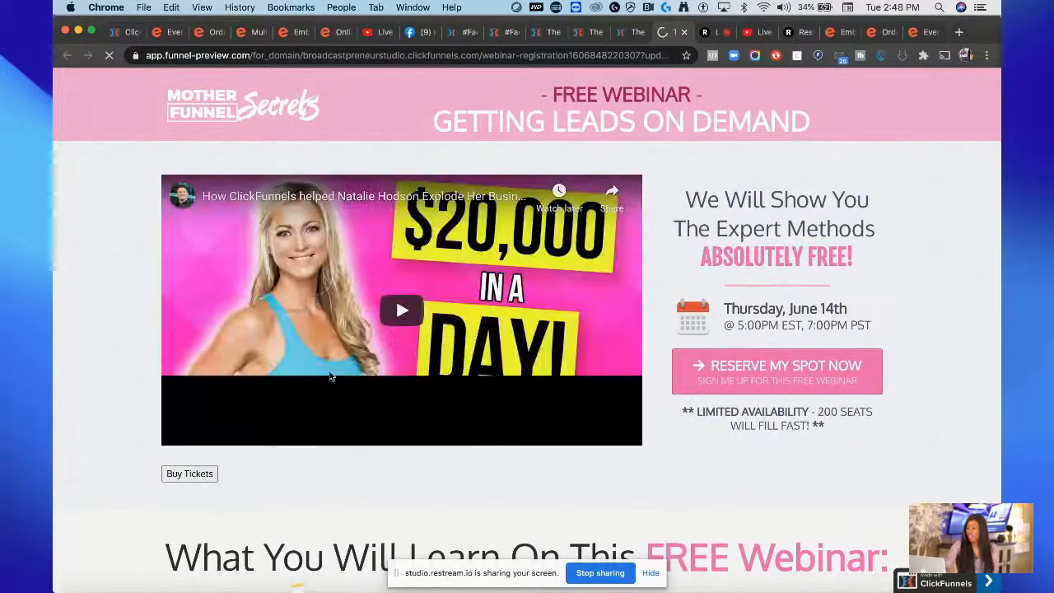
click(206, 476)
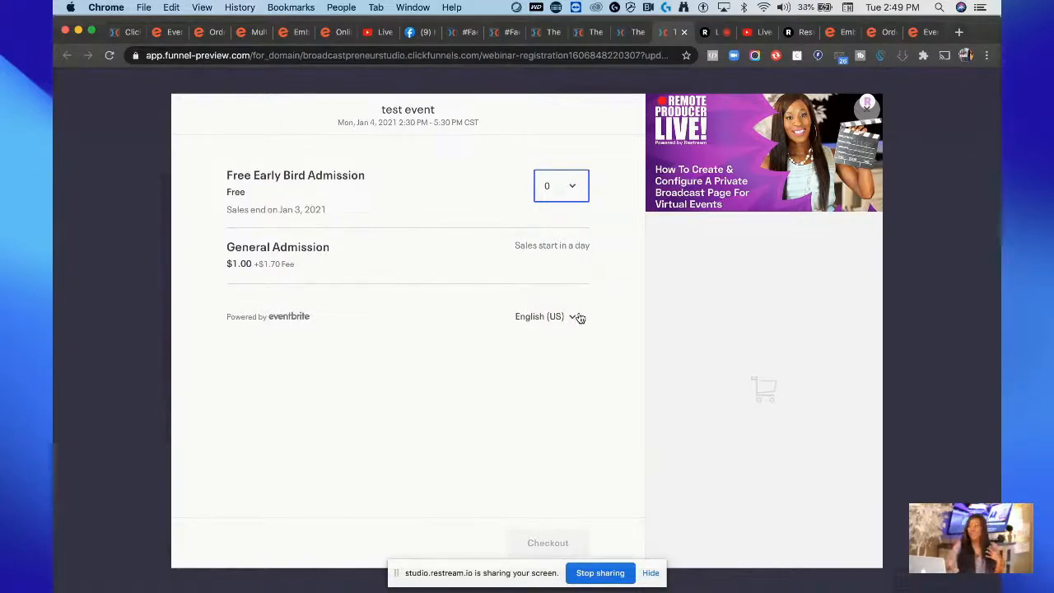
Step: Switch back to Restream Studio
click(713, 33)
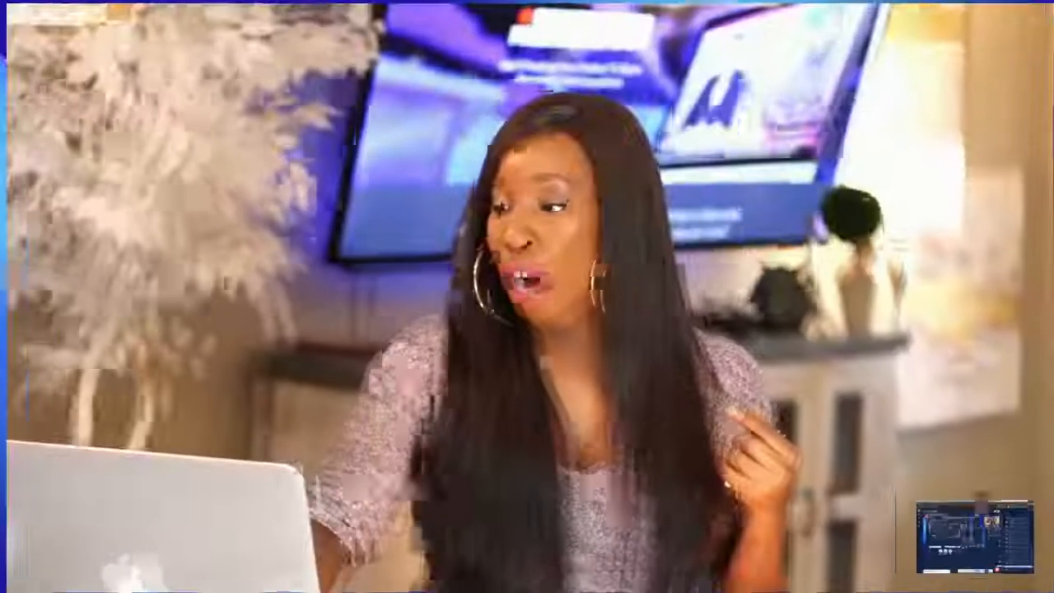